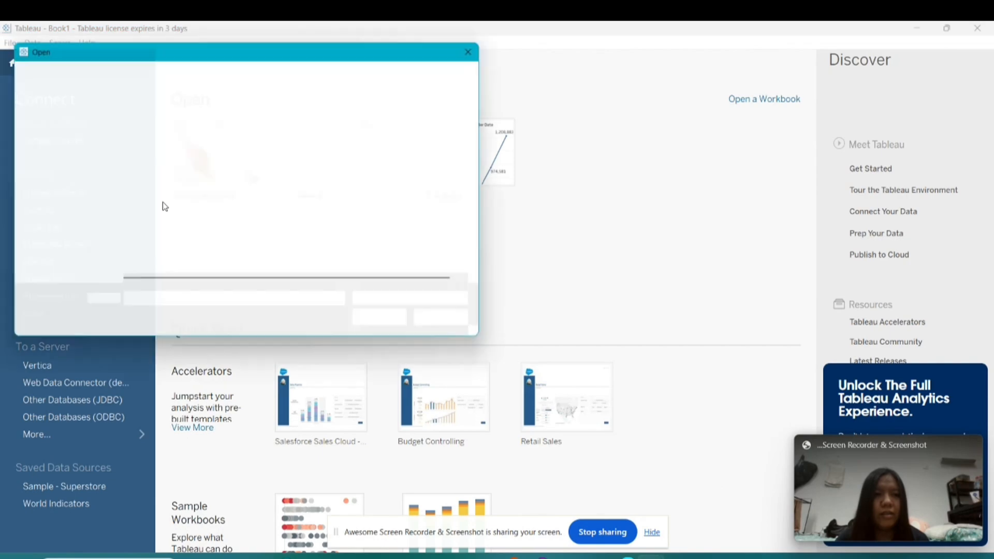
Step: Connect to the population_state text file as the data source
click(197, 140)
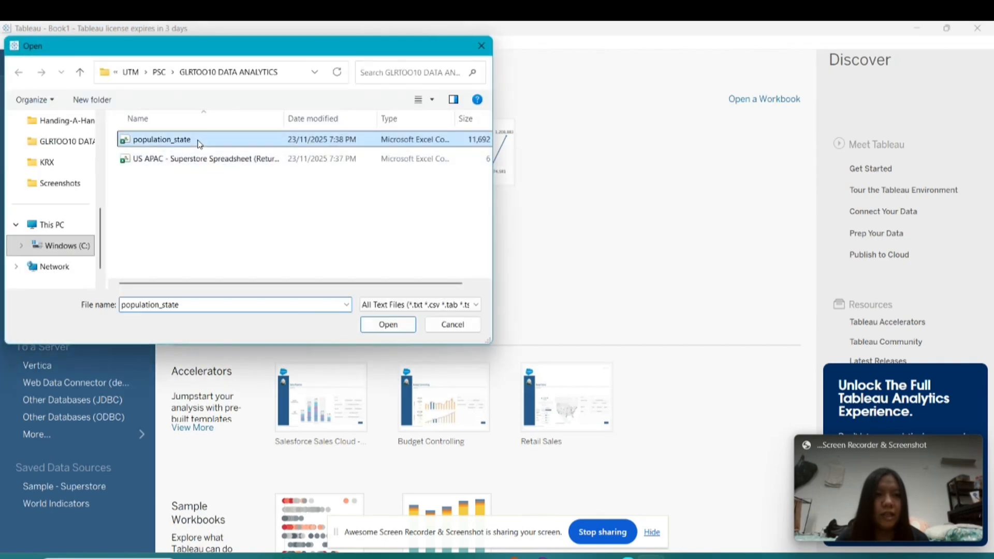
click(383, 324)
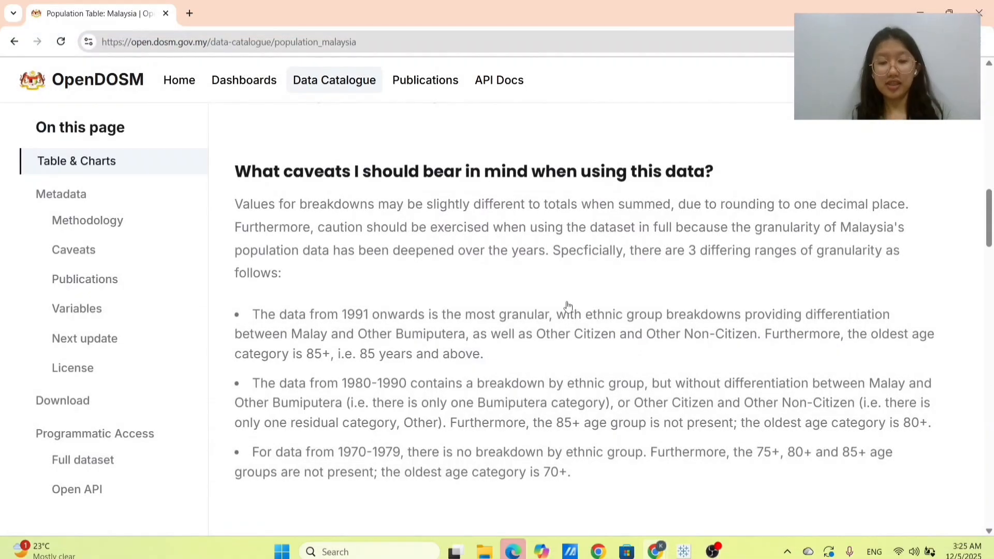
Step: On the OpenDOSM population page in the browser, examine the caveat about differing ranges of granularity
drag(699, 254, 822, 256)
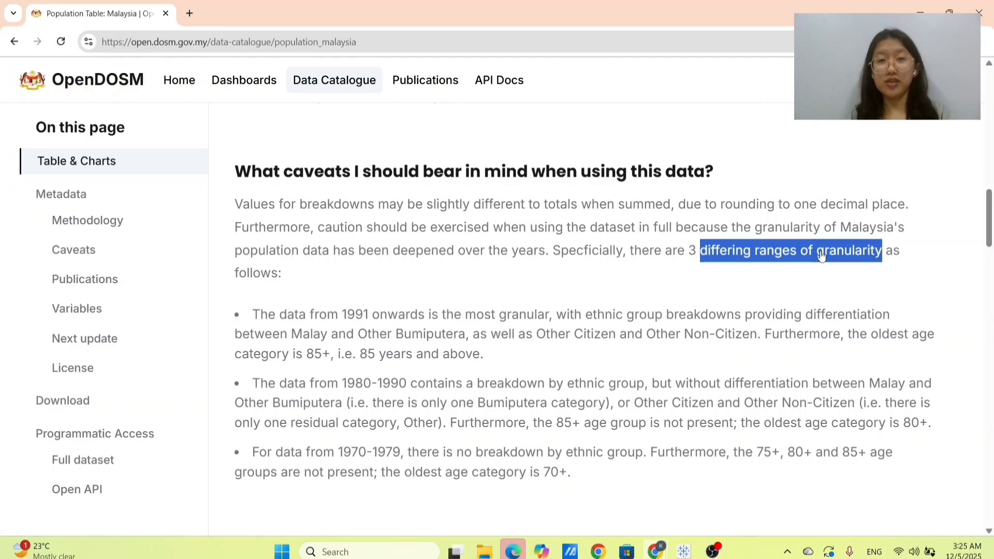
click(707, 281)
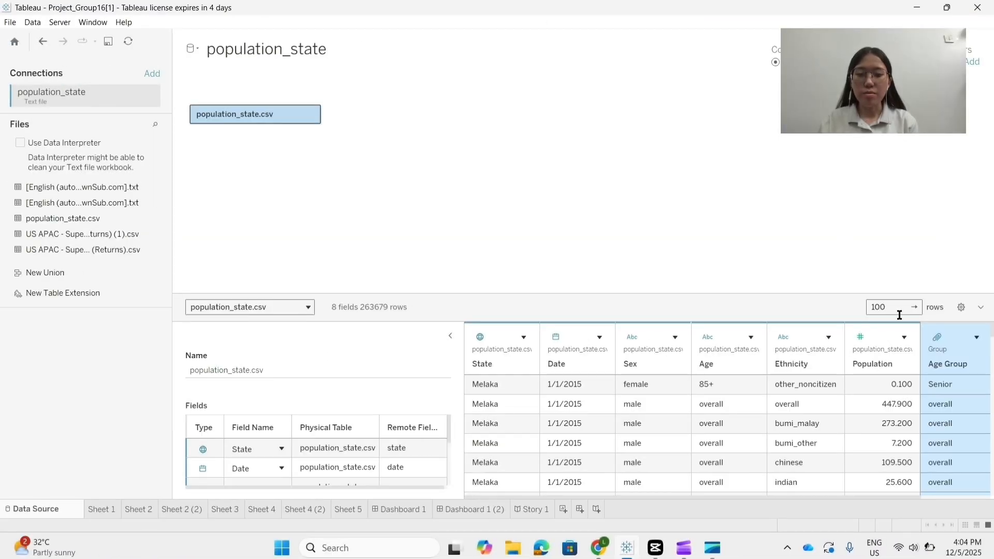
Step: In Tableau, open the Age Group field's group definition and expand the Child group to examine its members
click(976, 337)
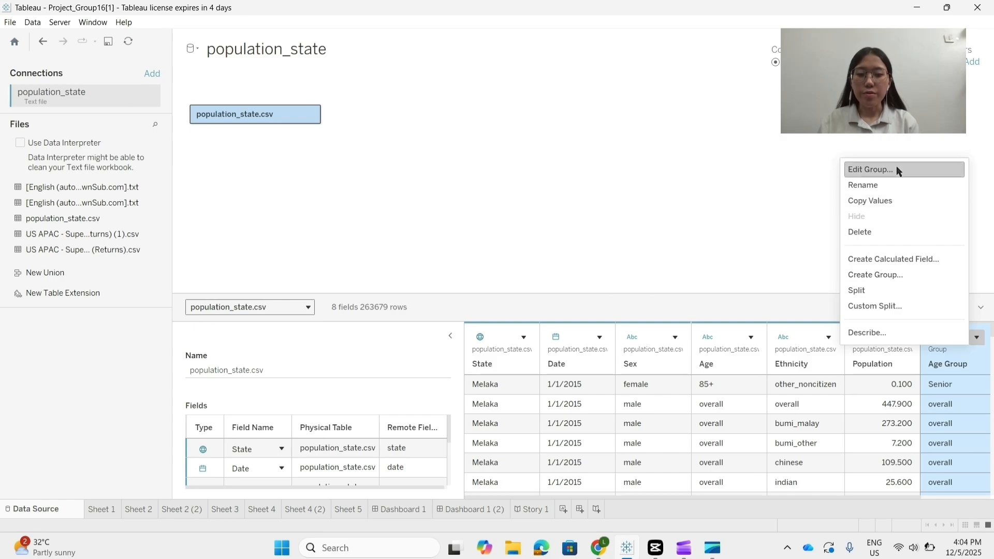
click(896, 168)
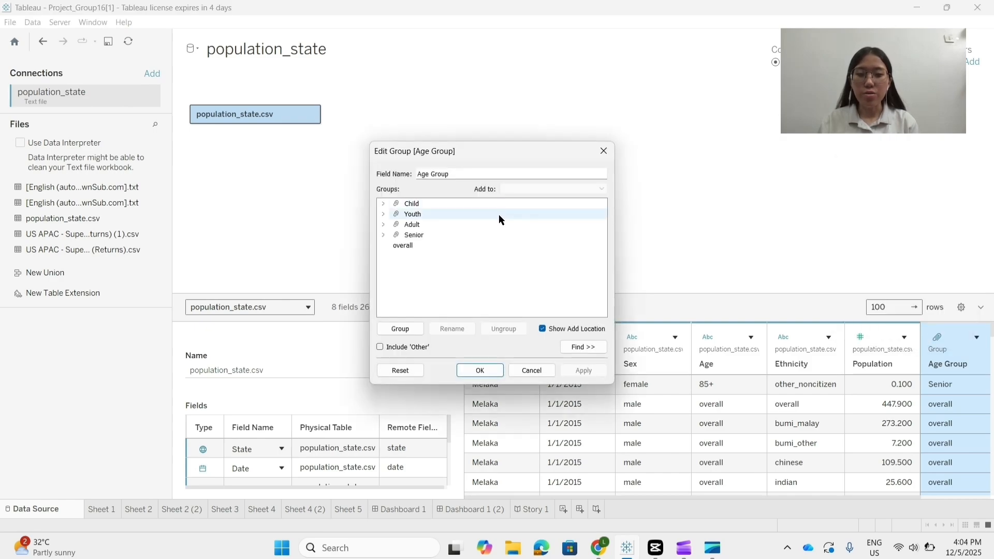
click(384, 205)
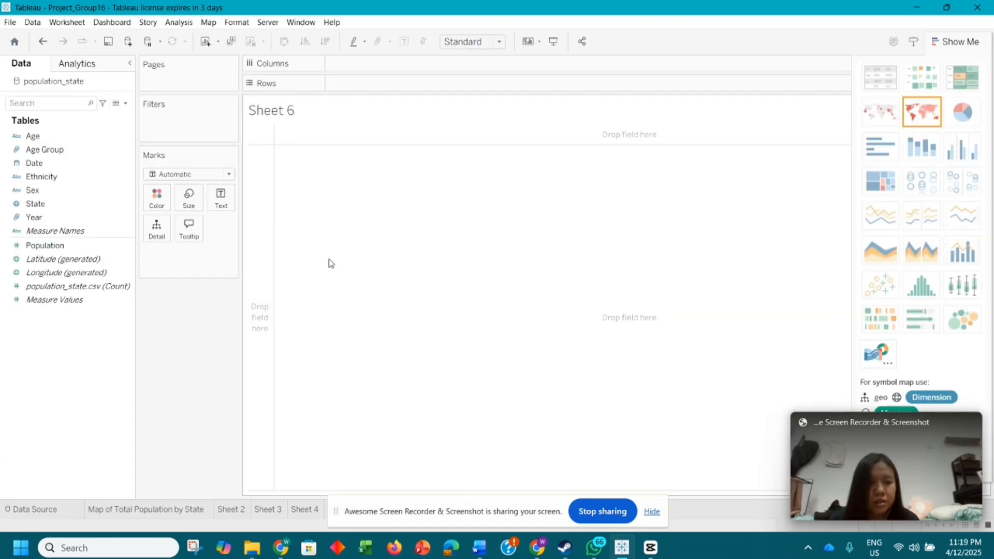
Step: Set up a map with generated longitude as columns and latitude as rows, and filter Year to Recent years
mouse_move(78, 272)
mouse_down()
mouse_move(388, 63)
mouse_move(399, 63)
mouse_move(408, 84)
mouse_up()
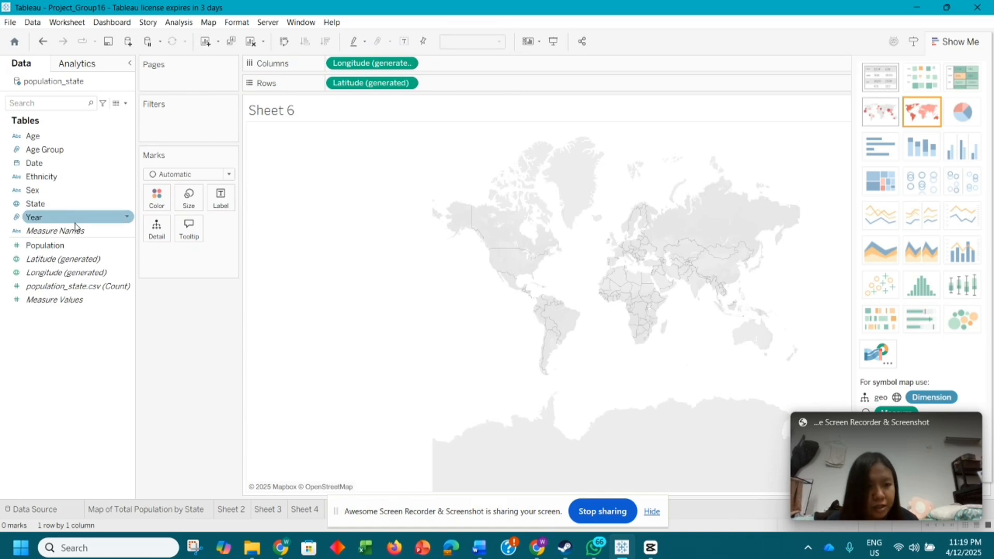
drag(75, 224, 212, 125)
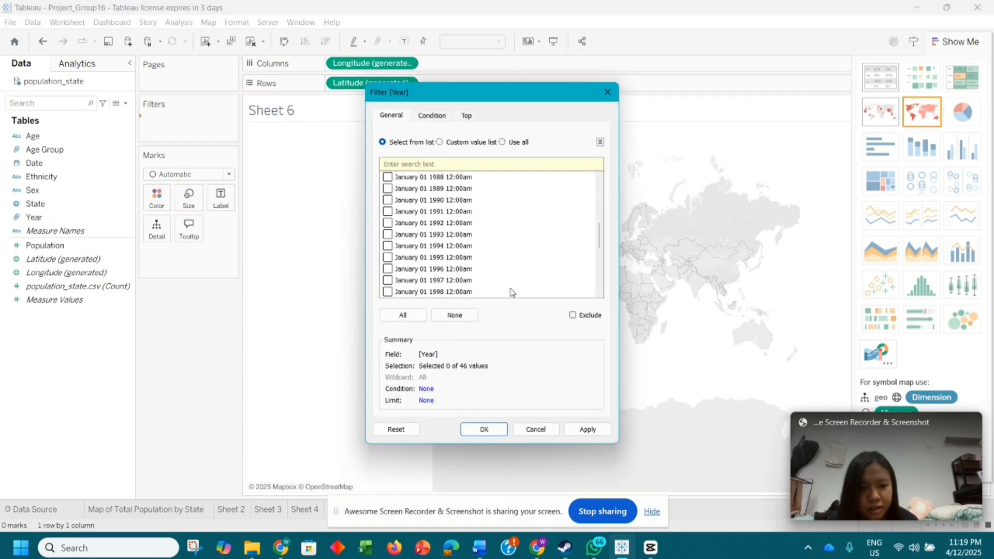
scroll(510, 293, down, 6)
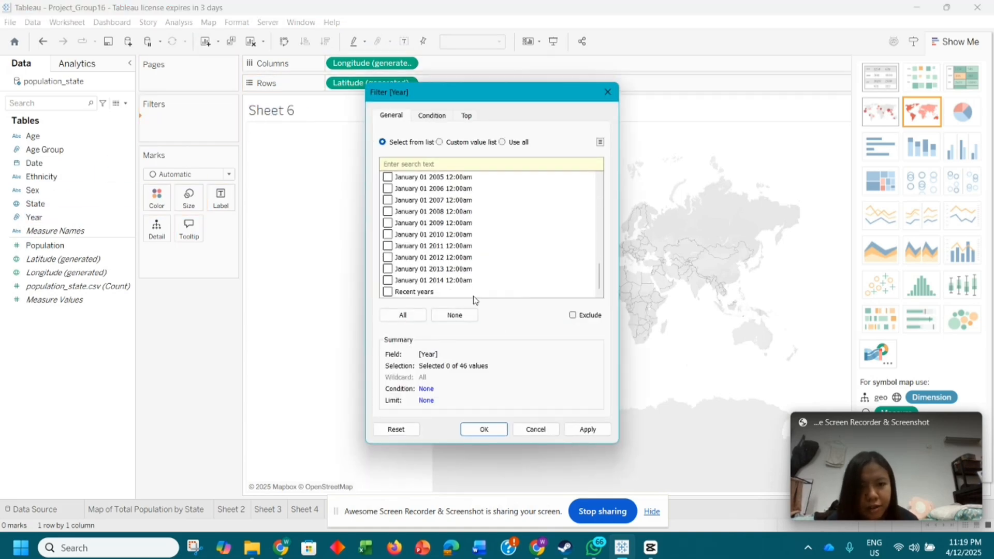
click(483, 429)
Step: Filter the map to the overall Age Group, the both value of Sex and the overall Ethnicity
drag(52, 149, 224, 136)
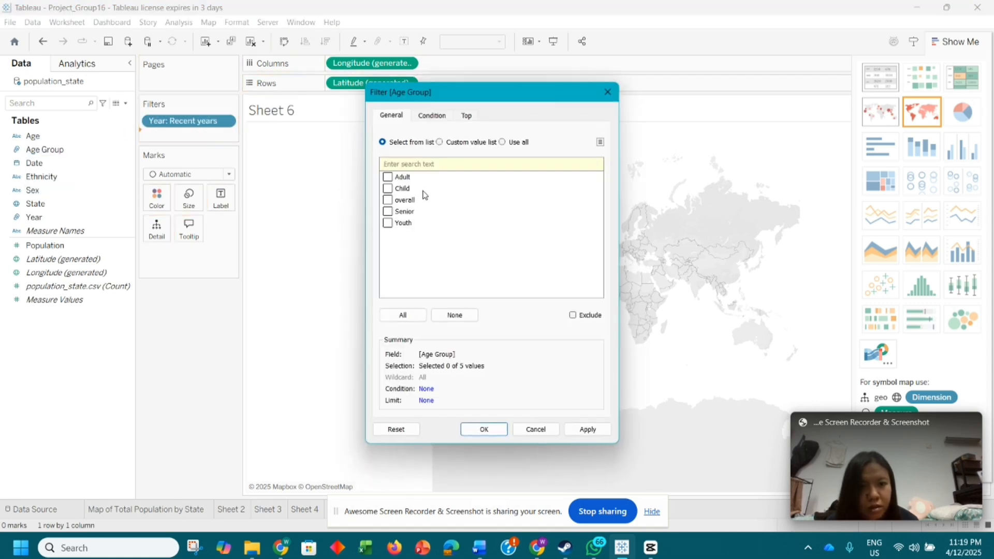
click(484, 429)
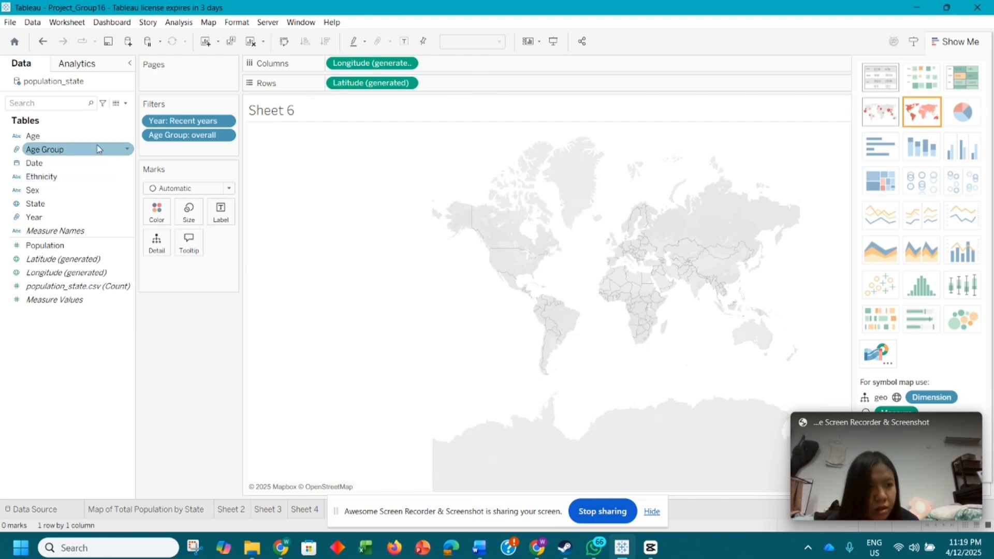
drag(32, 190, 196, 147)
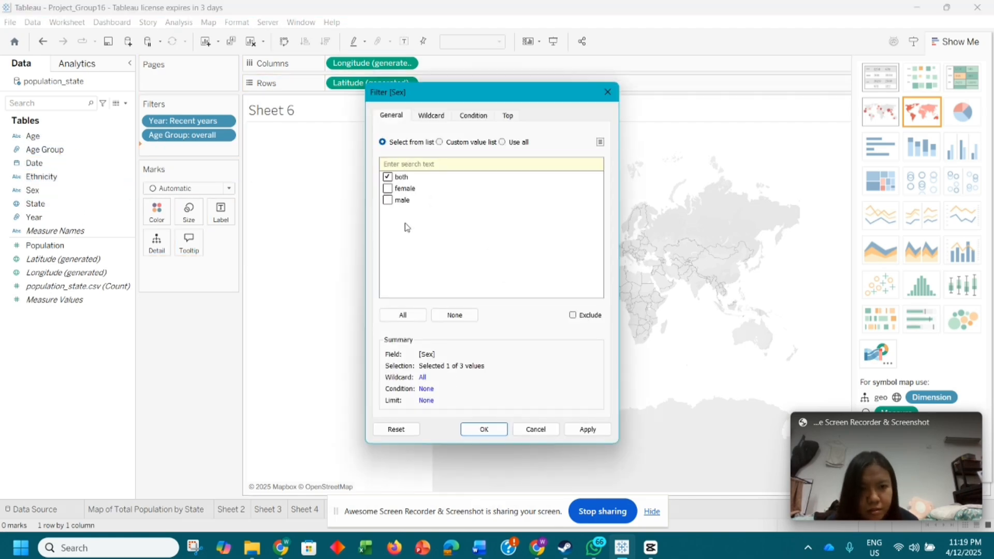
click(473, 428)
drag(99, 176, 207, 171)
click(483, 431)
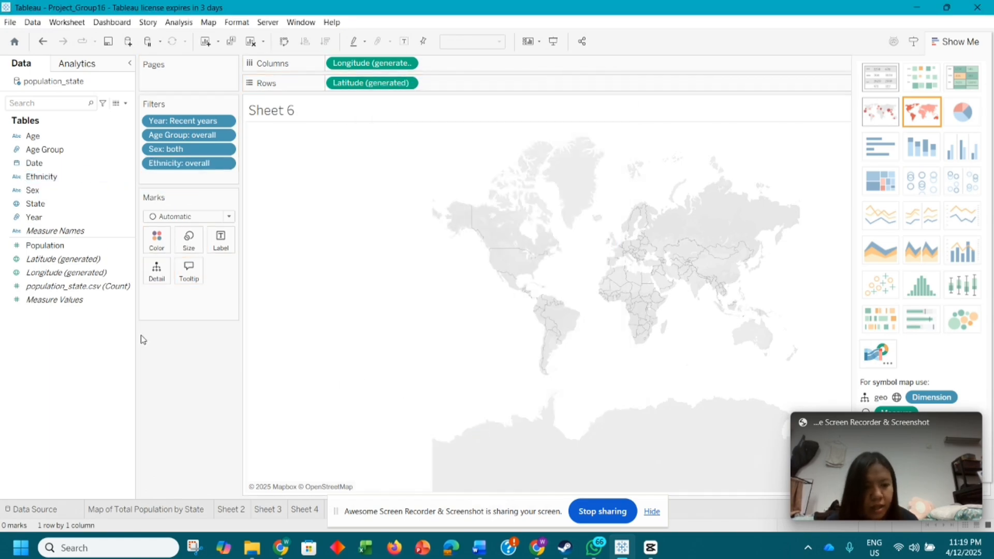
Step: Map Population by State with colour and value labels, using the Red-Green Diverging palette
drag(59, 205, 162, 276)
drag(52, 251, 221, 239)
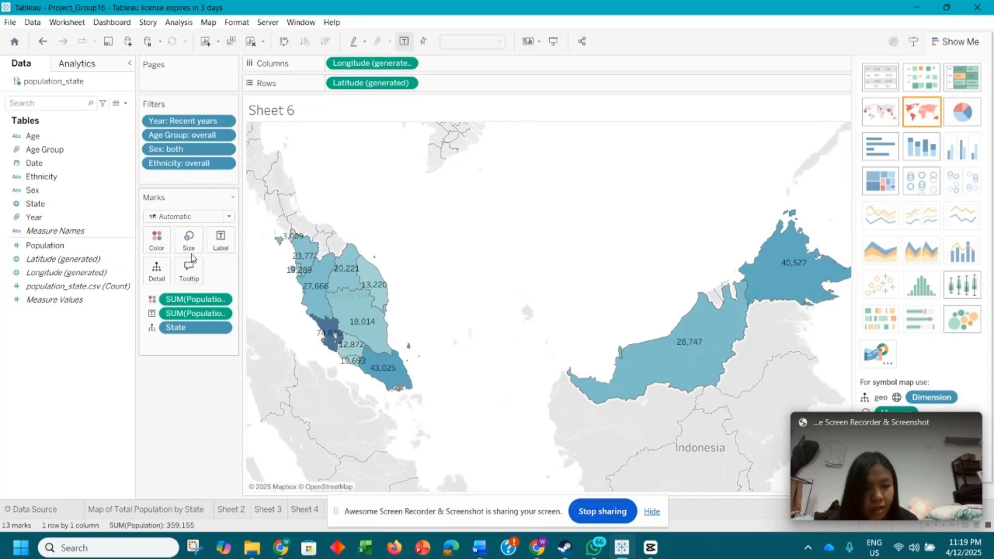
click(157, 237)
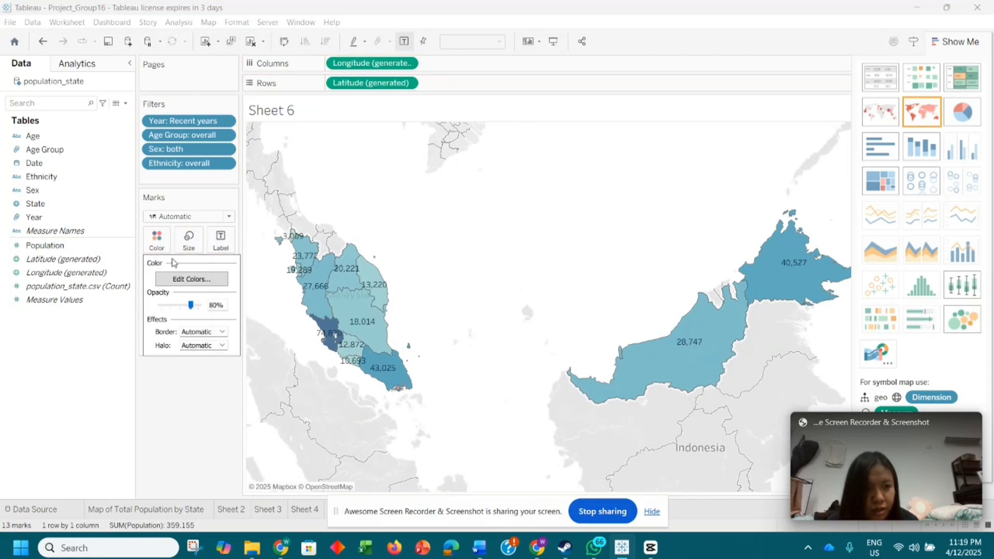
click(191, 279)
click(564, 139)
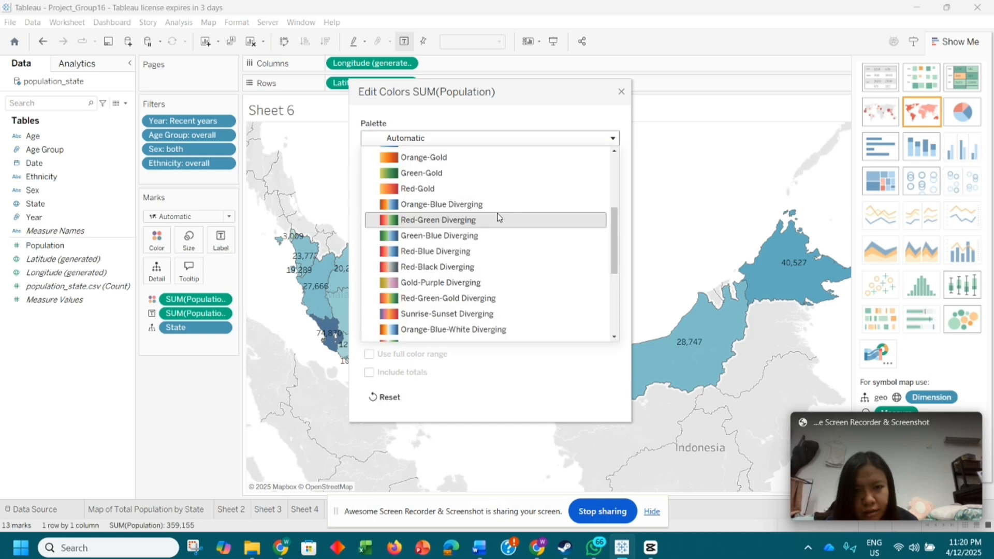
click(487, 220)
click(623, 93)
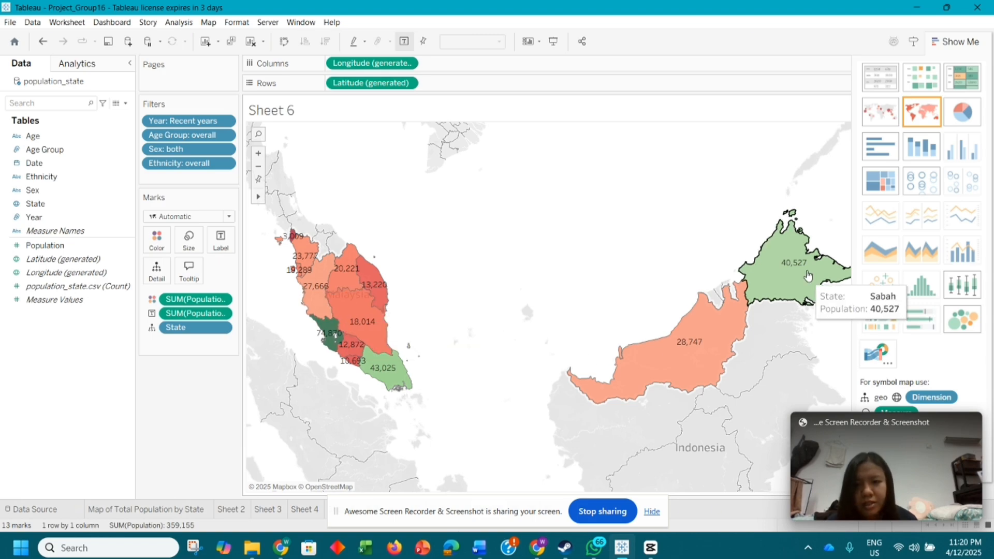
Step: Show the map's Population labels as Percent of Total with a quick table calculation
right_click(223, 314)
mouse_move(311, 535)
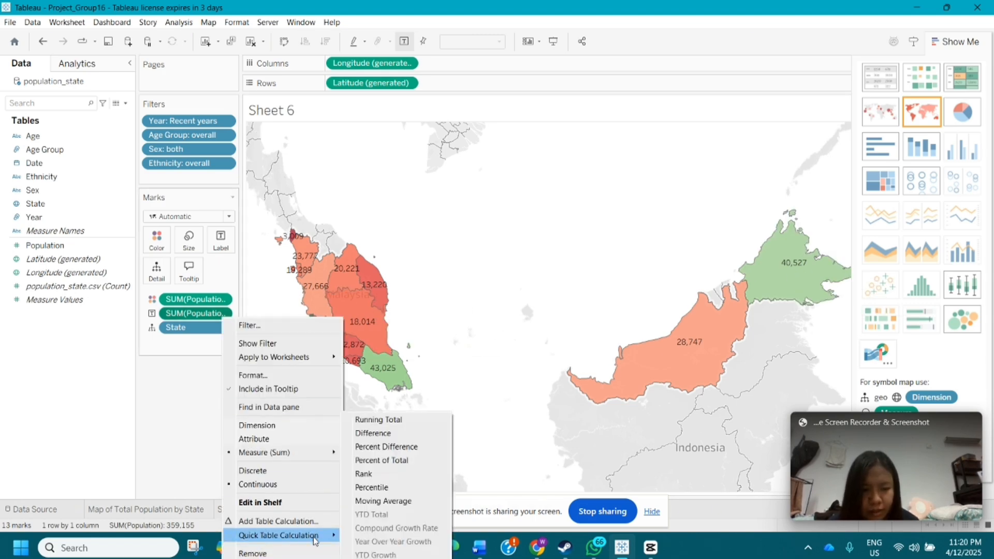
click(377, 459)
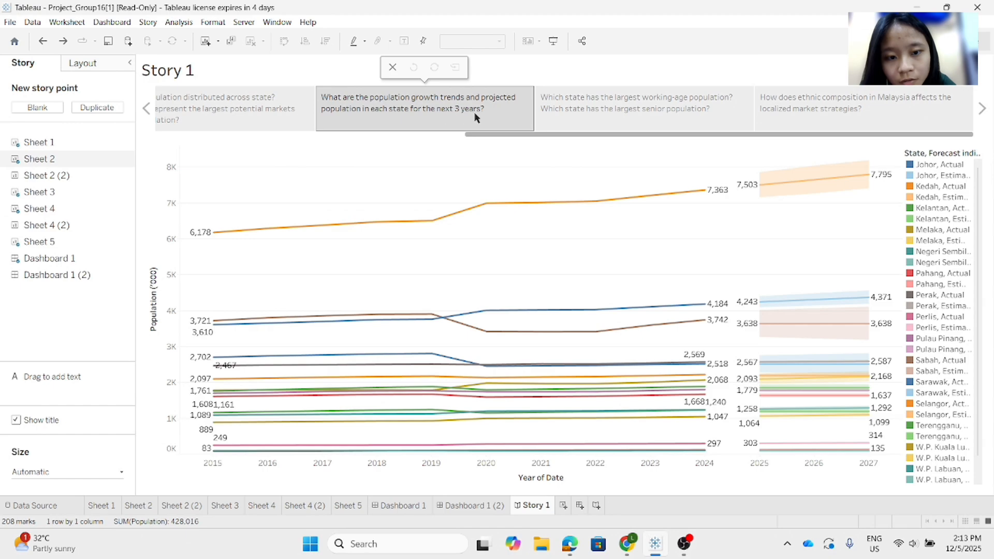
Step: On Sheet 2 (2), create a continuous line chart of Population by Date
mouse_move(211, 410)
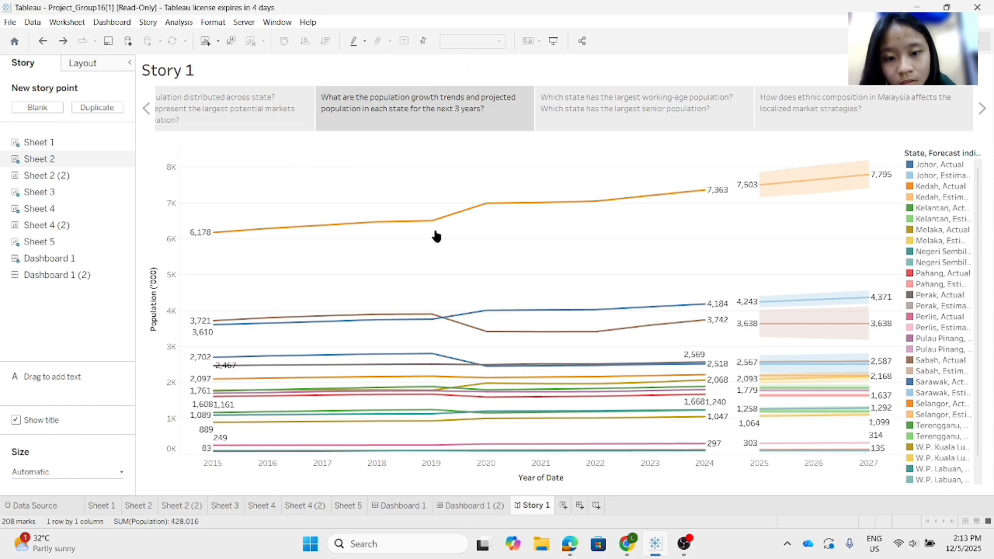
click(189, 506)
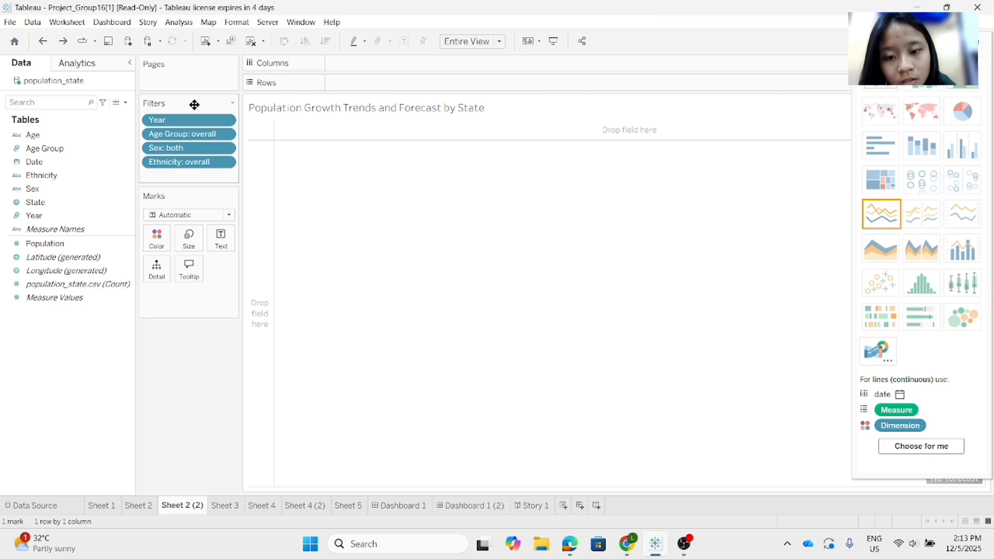
click(94, 244)
ctrl+click(104, 161)
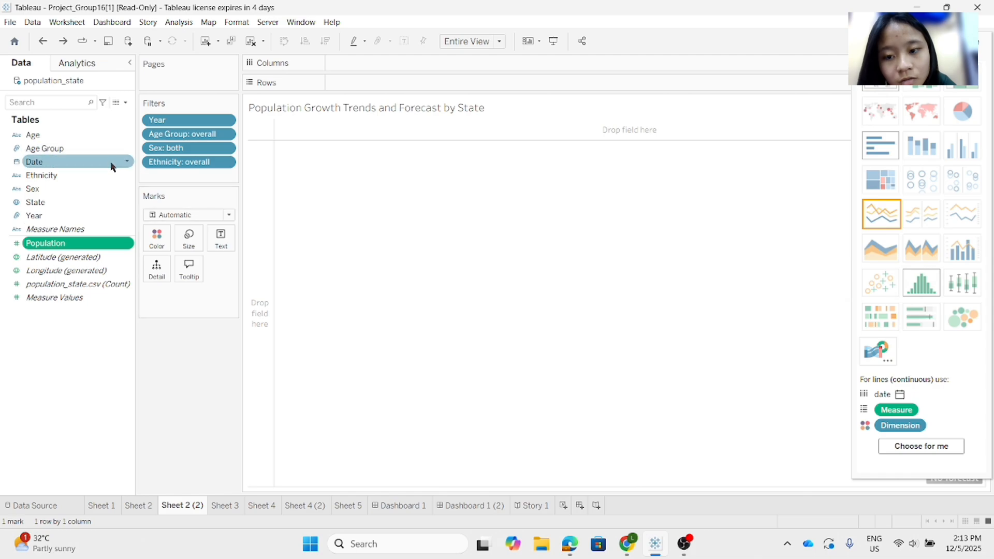
click(889, 219)
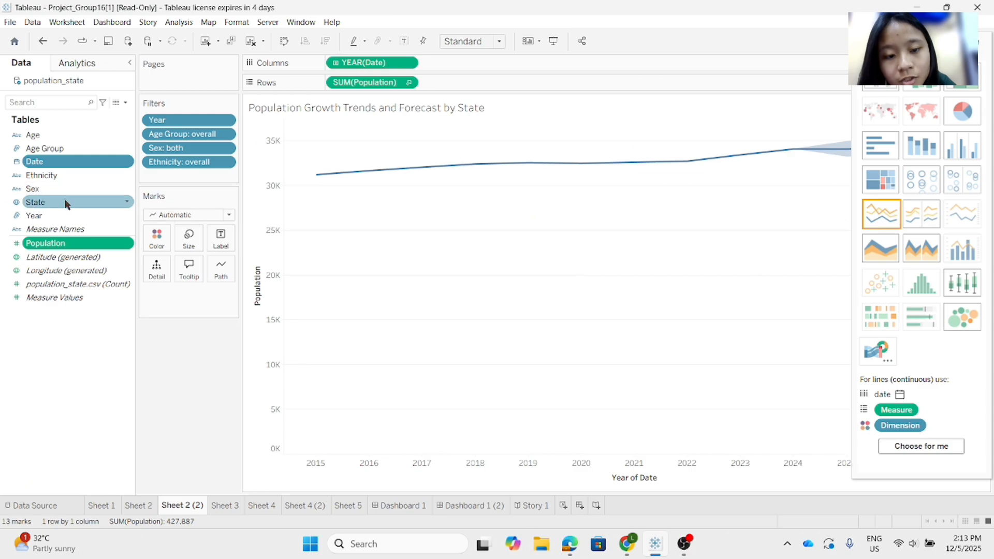
Step: Colour the lines by State and label them with Population at the line ends only
drag(64, 201, 159, 245)
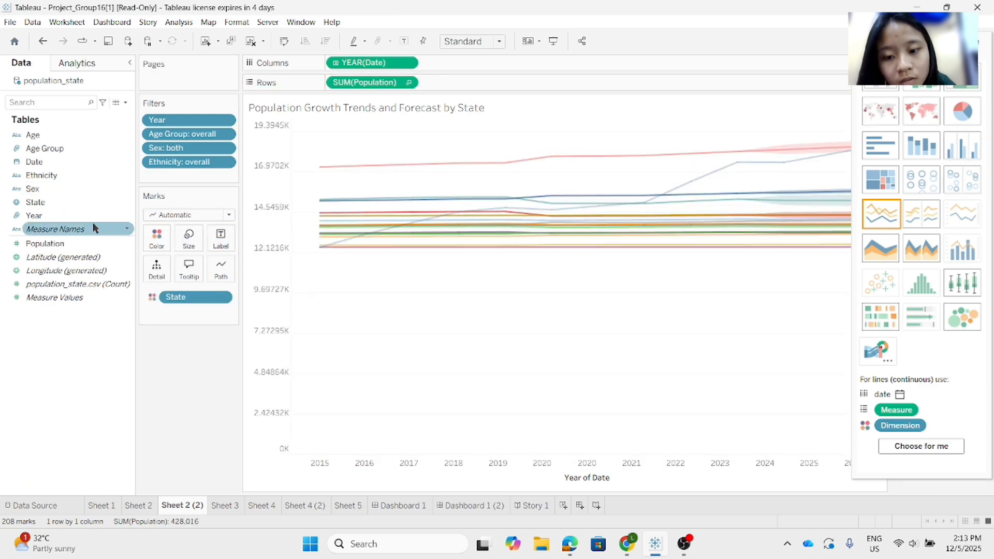
drag(86, 239, 218, 242)
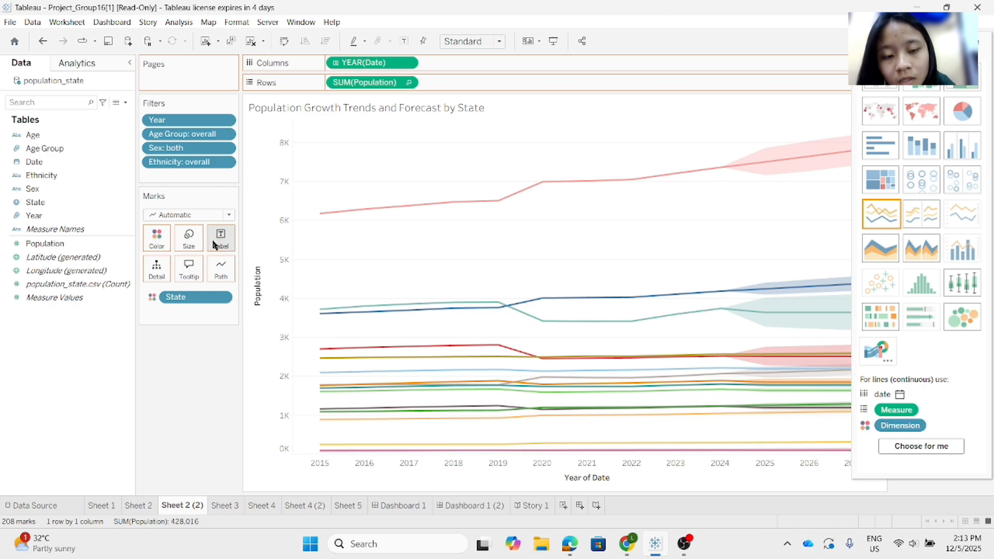
click(219, 239)
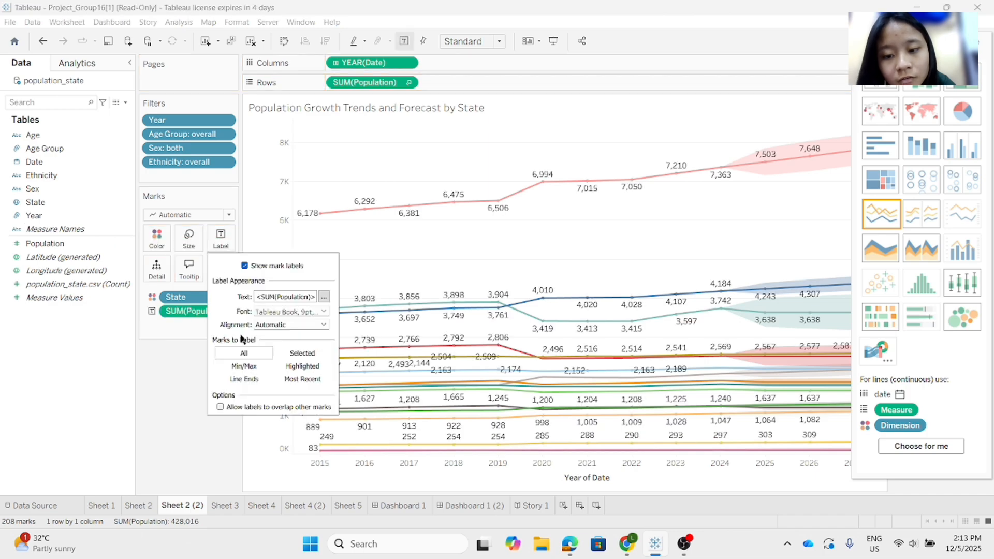
click(244, 378)
click(220, 407)
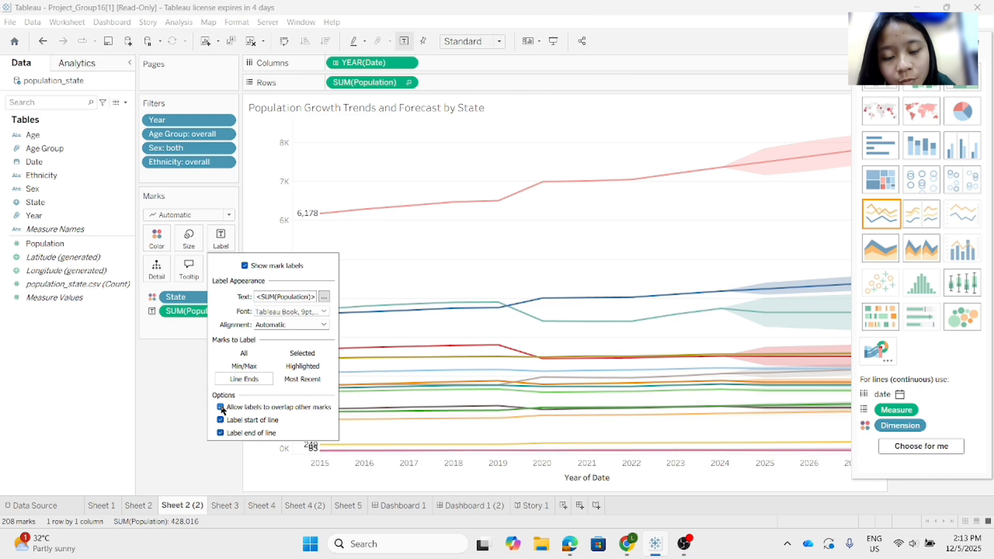
click(194, 400)
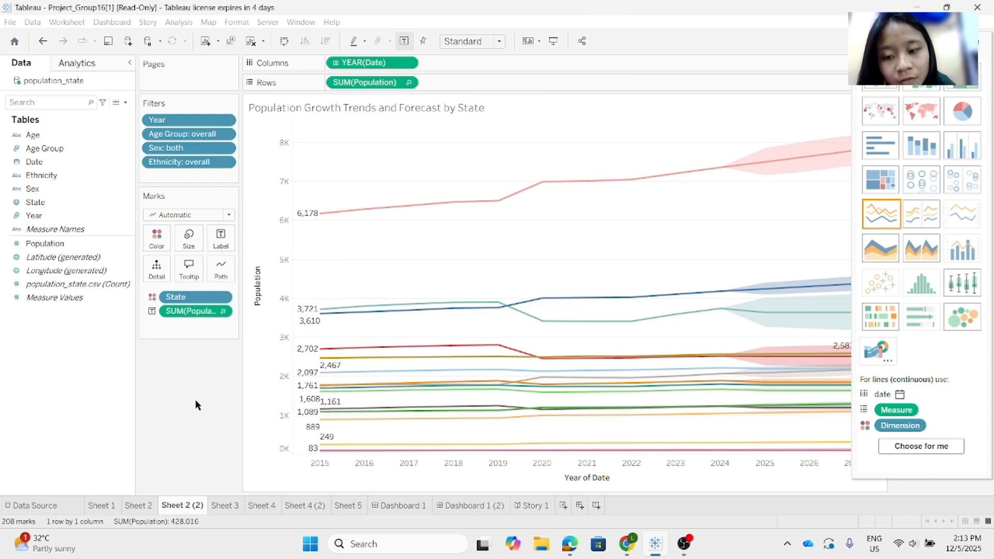
Step: Add a forecast to the state population line chart, then hide the chart suggestions to examine the projections through 2027
click(78, 62)
drag(69, 231, 344, 144)
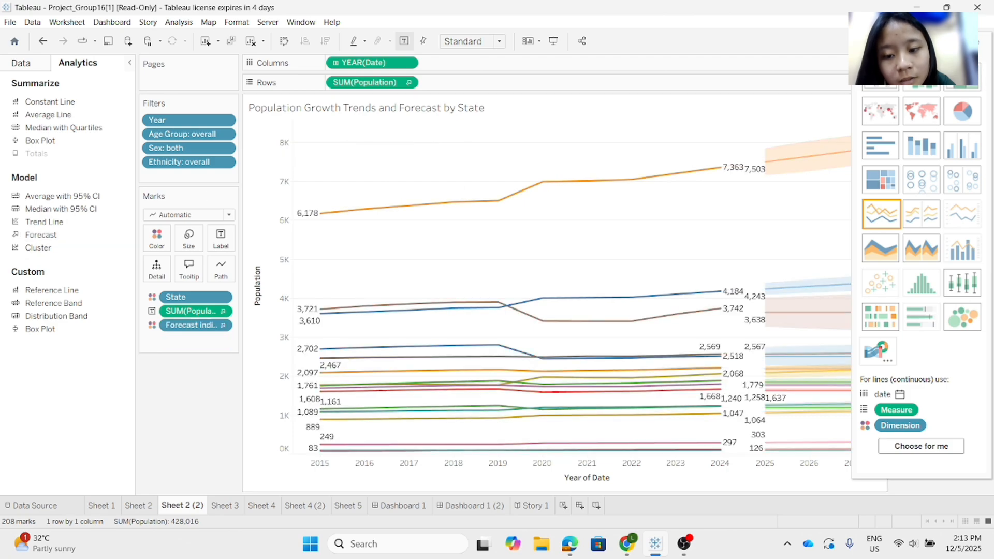
click(959, 42)
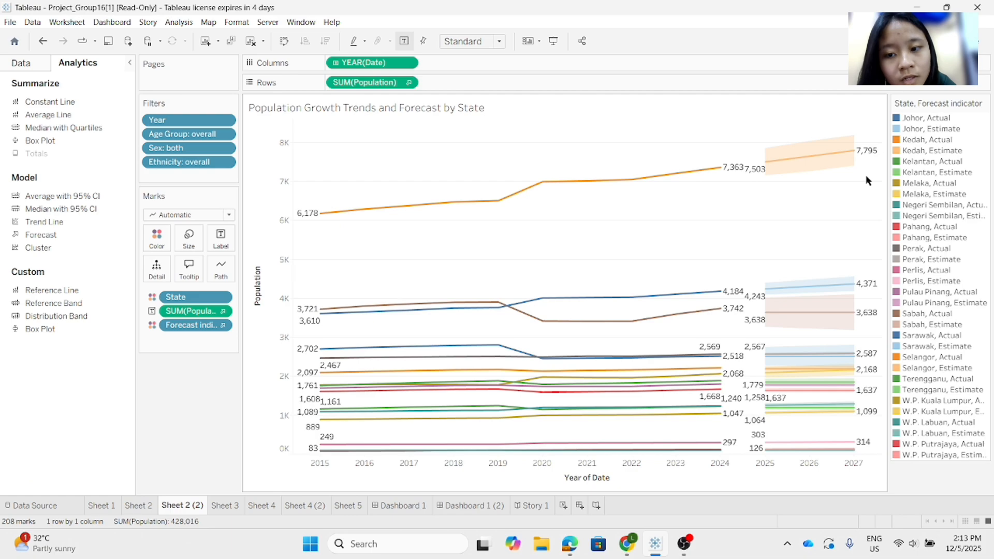
mouse_move(844, 291)
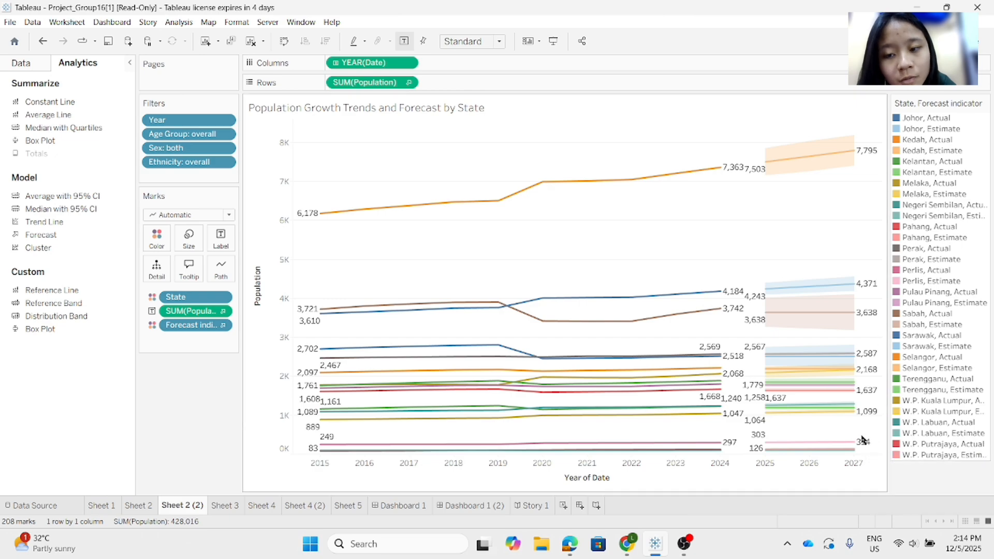
mouse_move(855, 444)
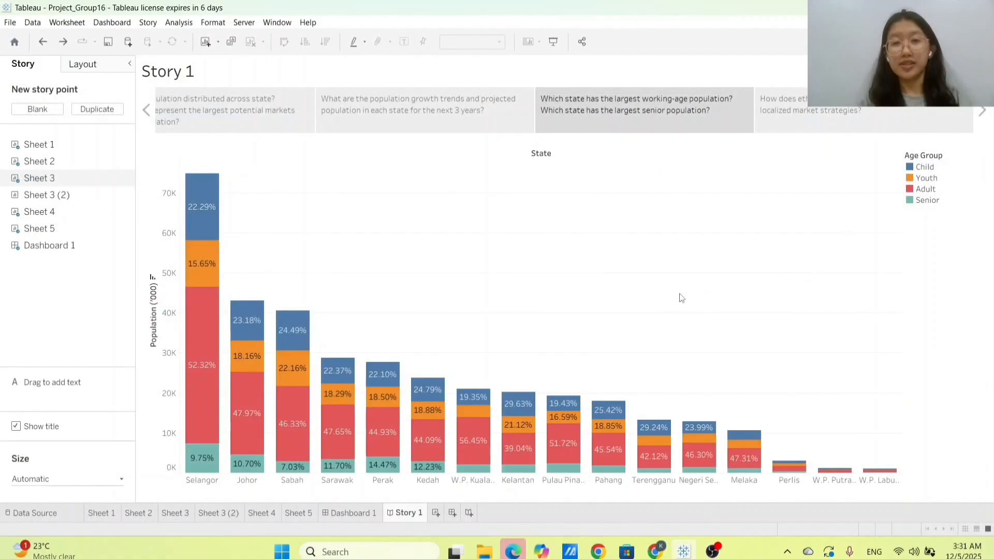
Step: On Sheet 3 (2), build a bar chart of Population by State, coloured by Age Group
mouse_move(650, 120)
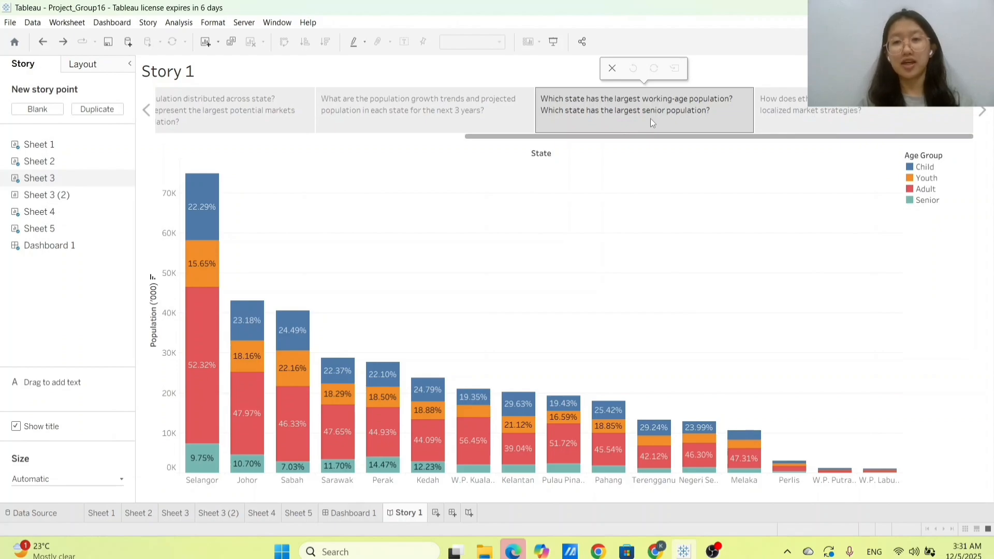
click(231, 512)
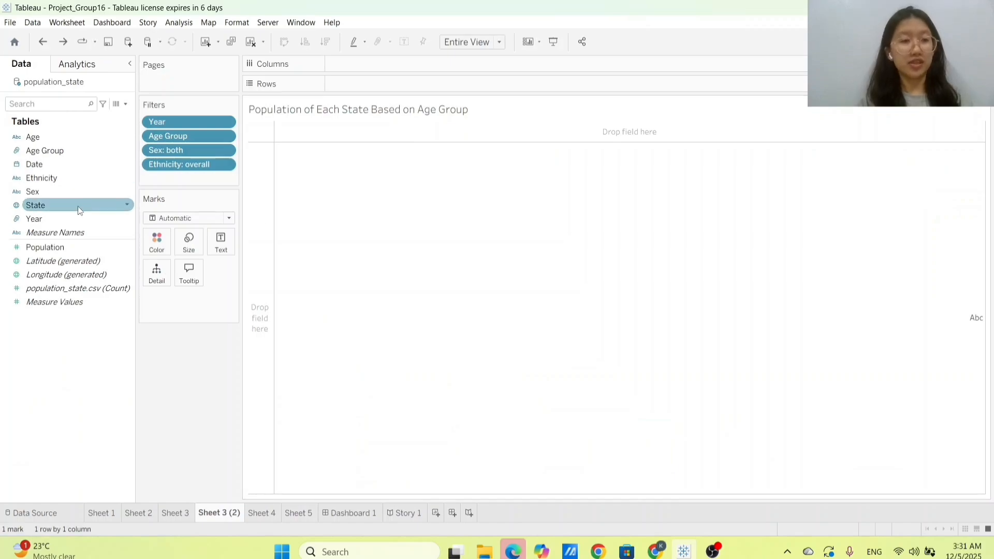
drag(77, 206, 366, 61)
mouse_move(45, 247)
mouse_down()
mouse_move(345, 124)
mouse_move(373, 84)
mouse_up()
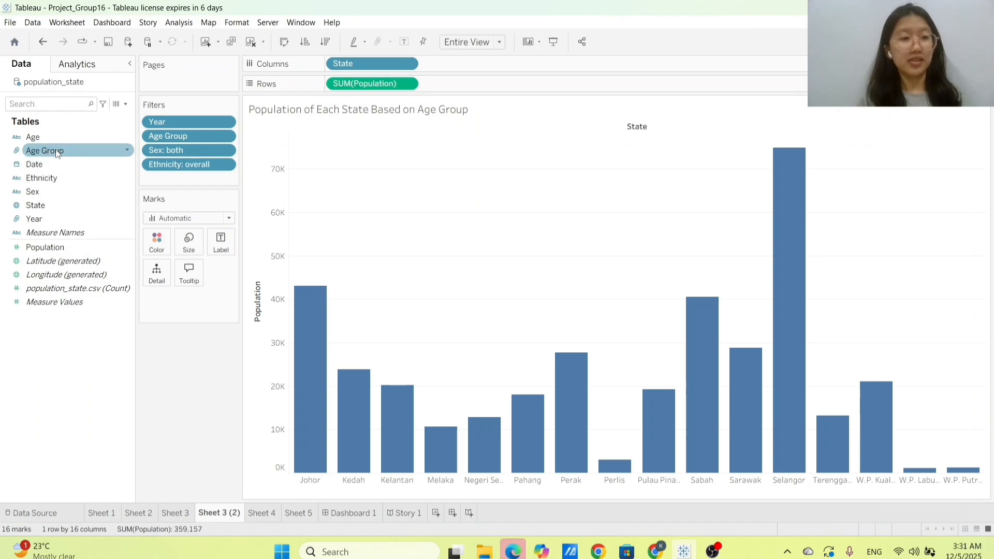
mouse_move(44, 151)
mouse_down()
mouse_move(123, 188)
mouse_move(157, 241)
mouse_up()
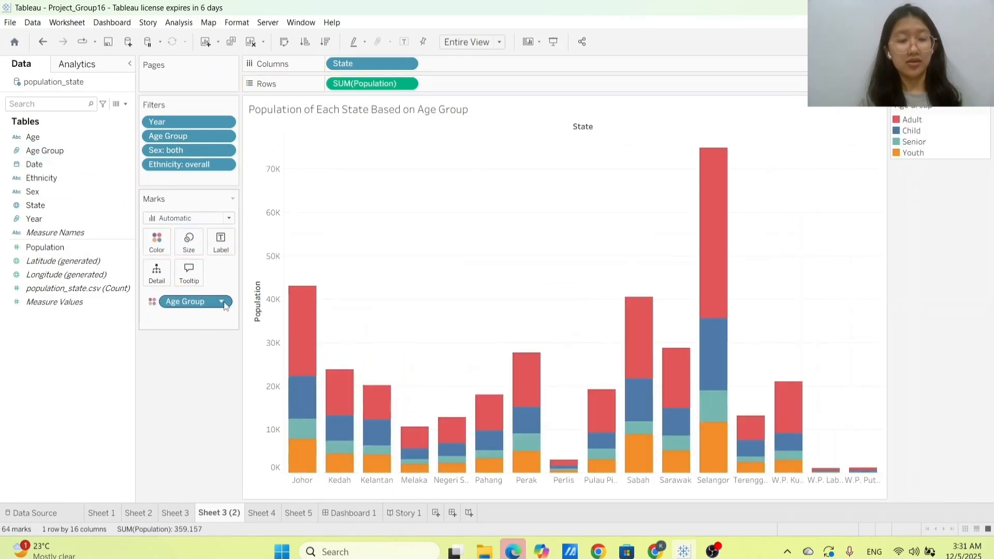
Step: Sort the Age Group colour segments manually in the order Child, Youth, Adult, Senior
right_click(224, 305)
click(219, 386)
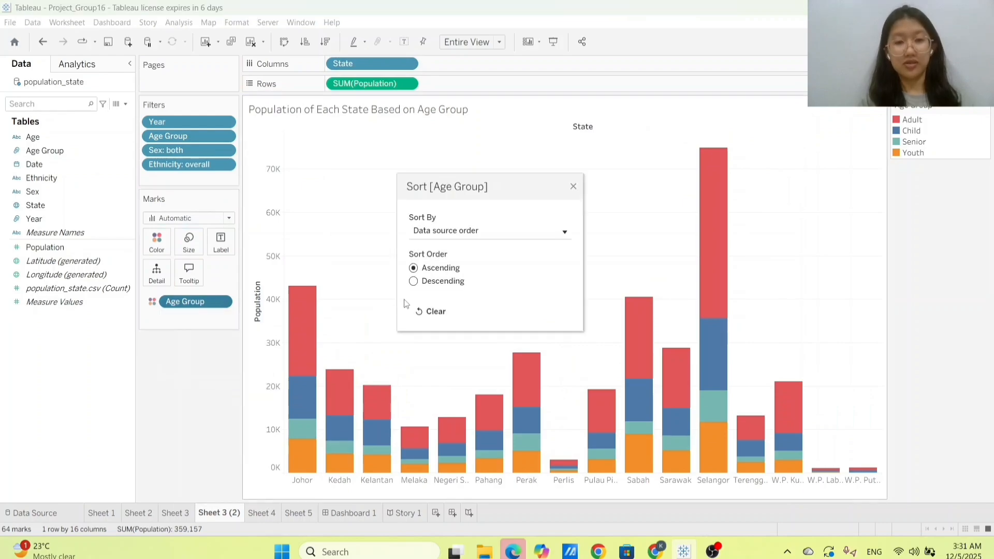
click(457, 236)
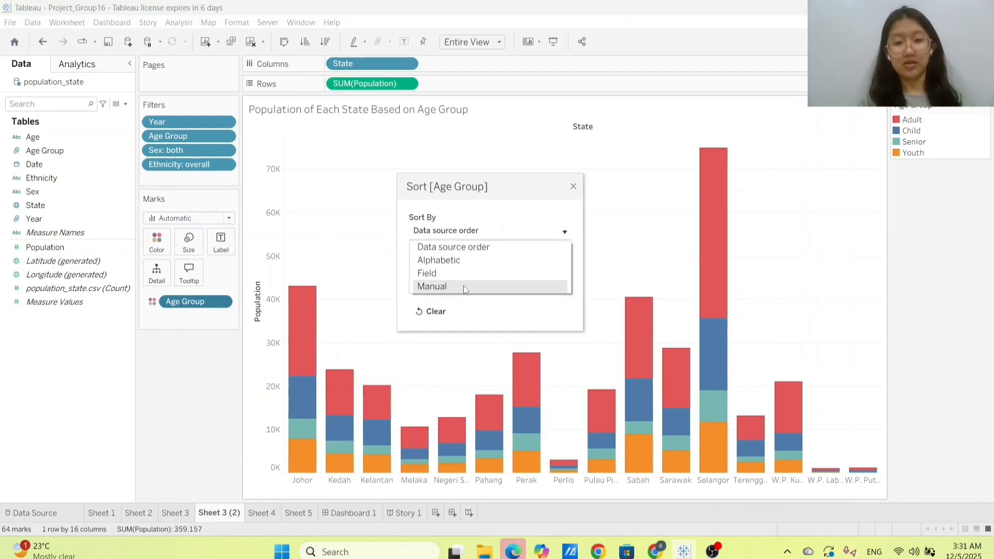
click(464, 285)
click(463, 286)
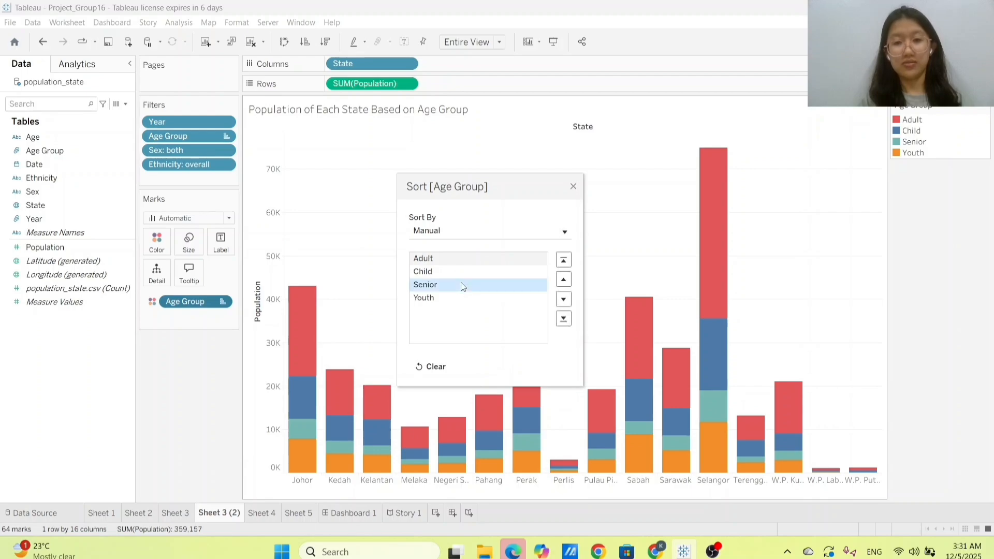
click(564, 318)
drag(469, 258, 476, 297)
click(573, 186)
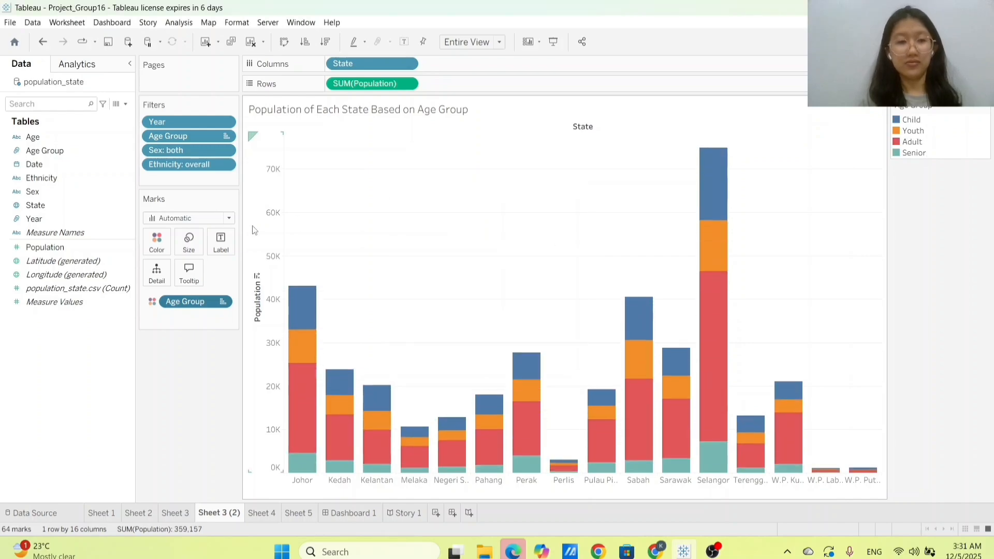
Step: Label the bar segments with Population as a Percent of Total table calculation computed using Table (down)
click(76, 248)
drag(193, 236, 215, 243)
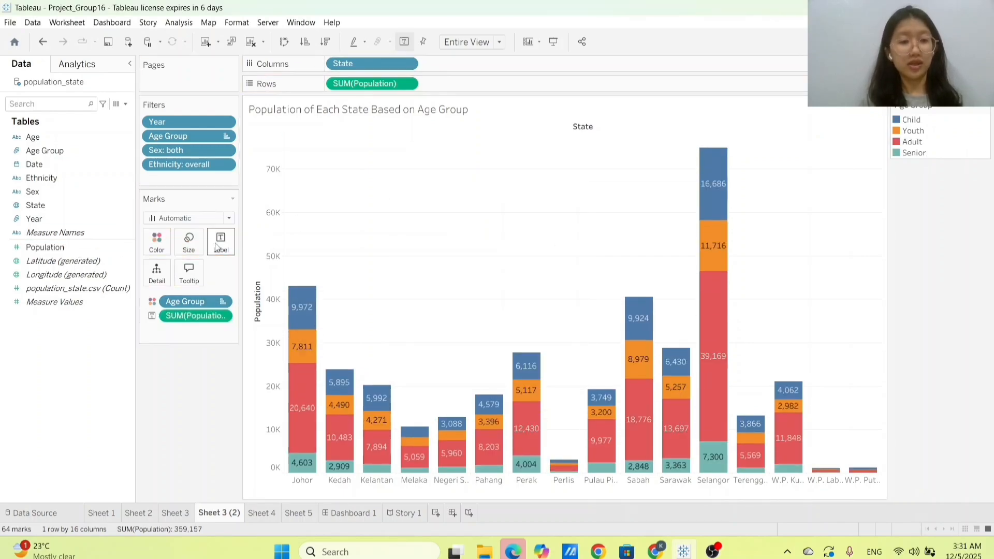
click(227, 315)
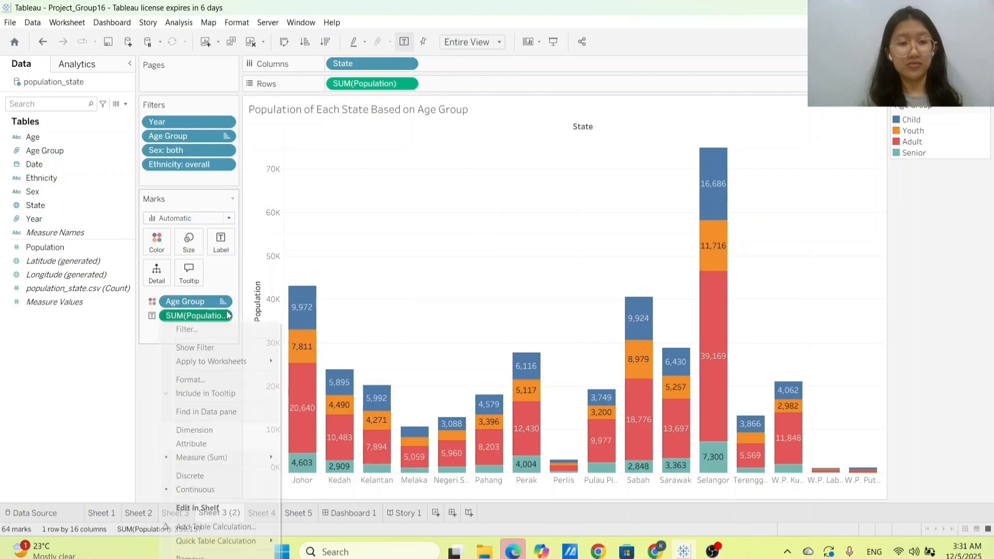
click(232, 525)
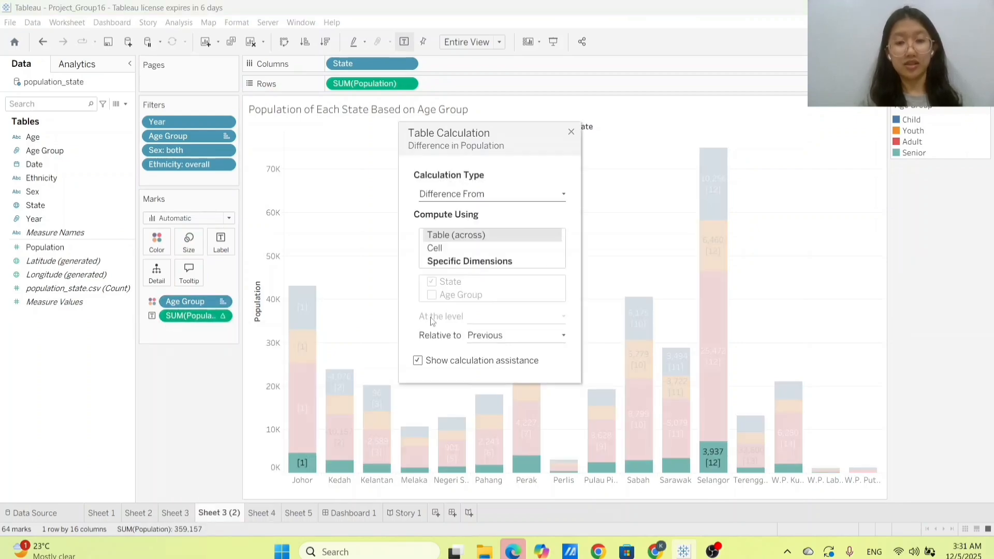
click(466, 200)
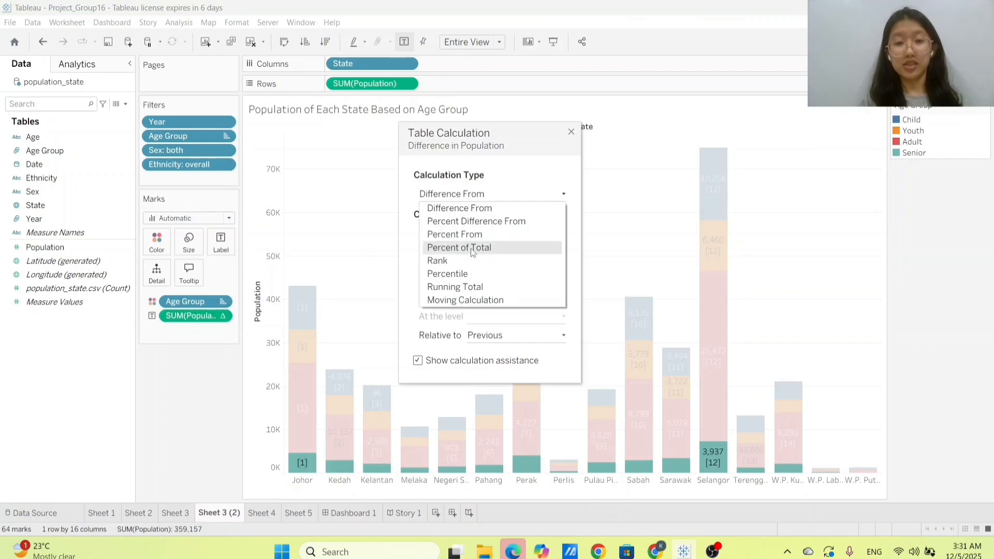
click(472, 250)
click(492, 263)
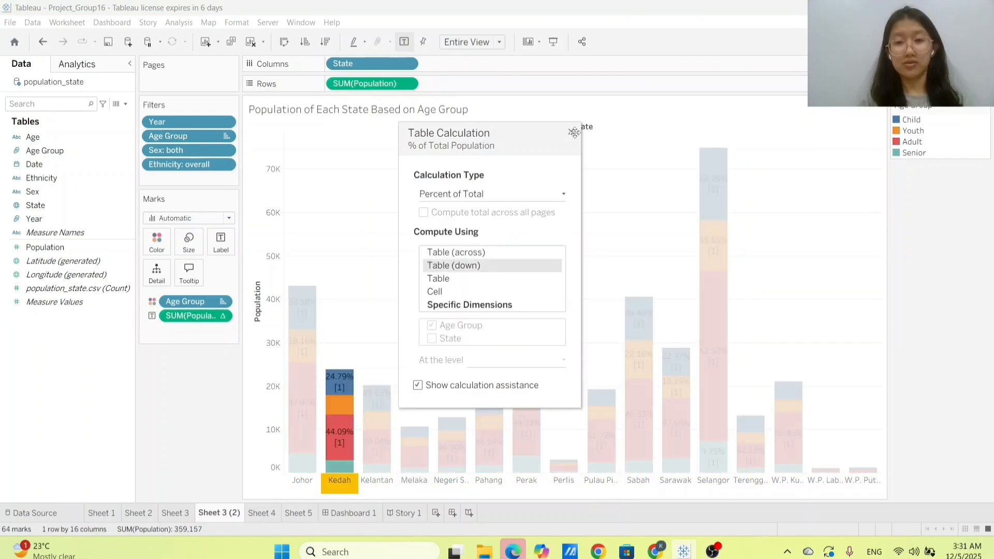
click(573, 132)
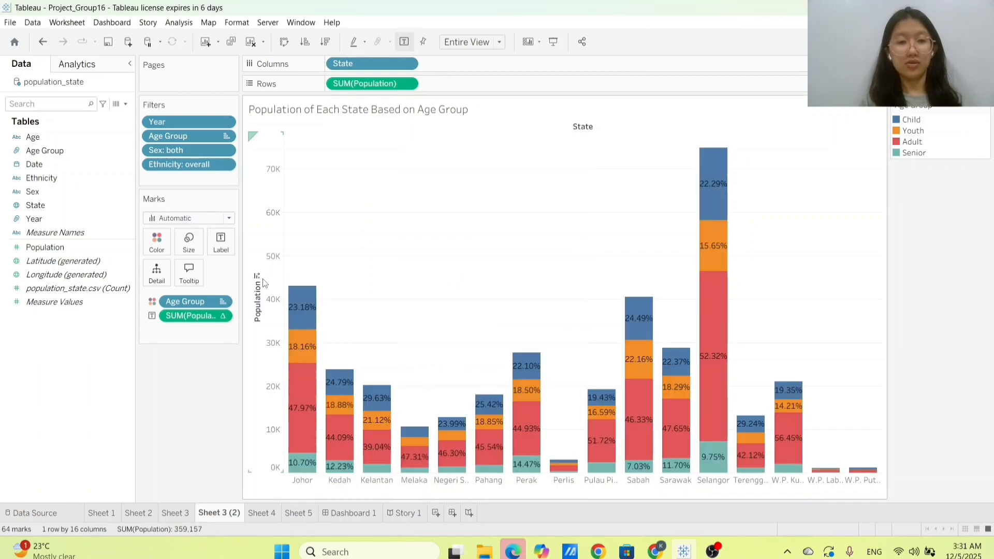
Step: Sort the states by Population in descending order and inspect the age-group shares in the bars
click(257, 278)
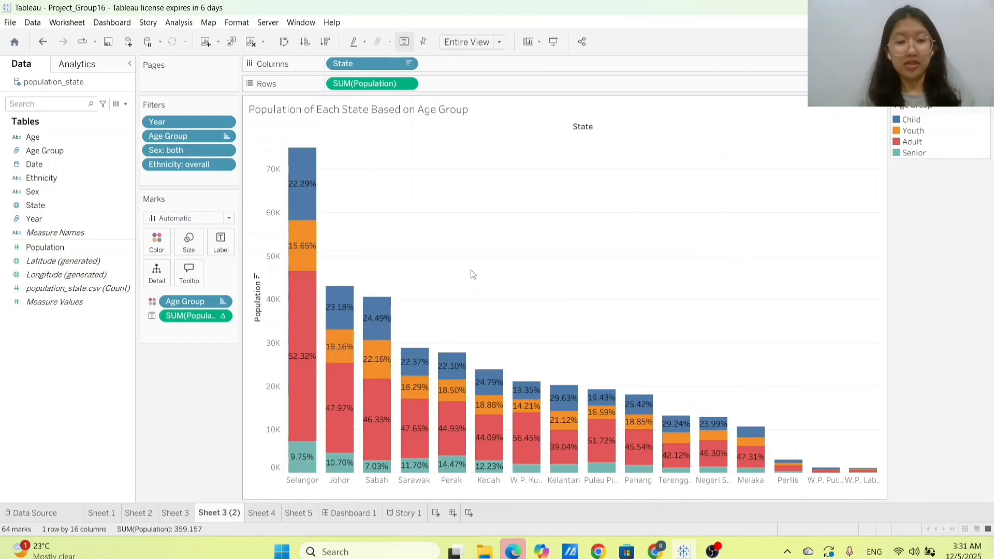
mouse_move(301, 308)
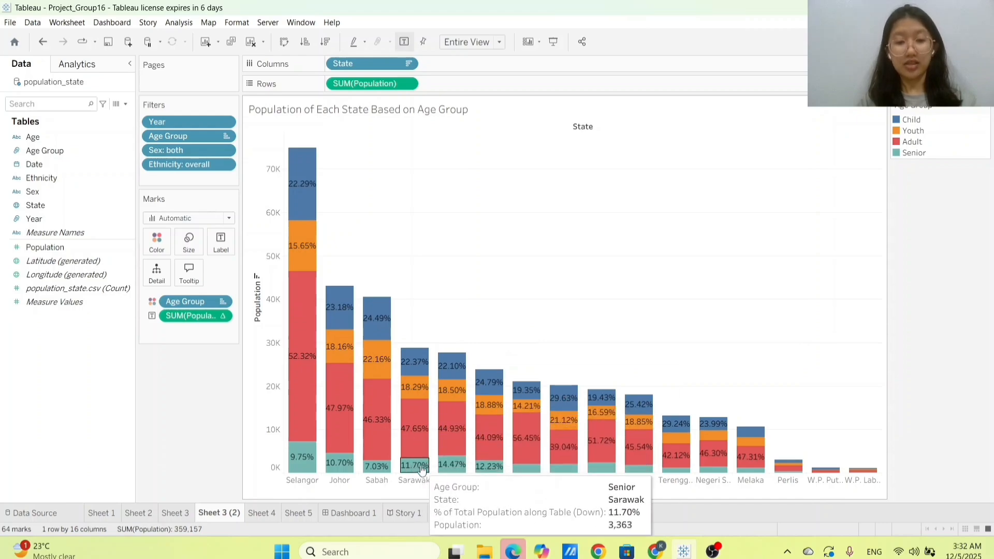
mouse_move(456, 470)
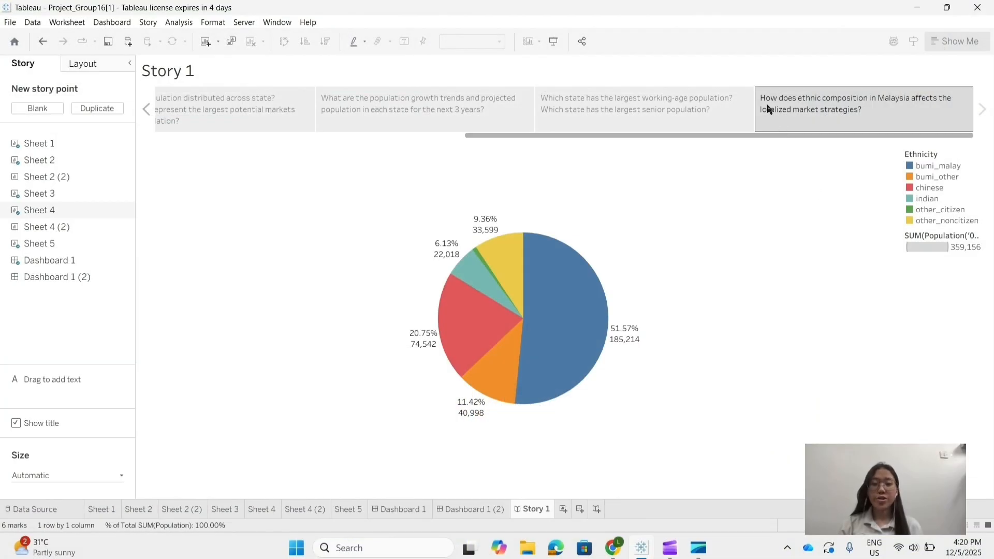
Step: On Sheet 4 (2), create a pie chart of Population by Ethnicity and fit it to Entire View
mouse_move(769, 106)
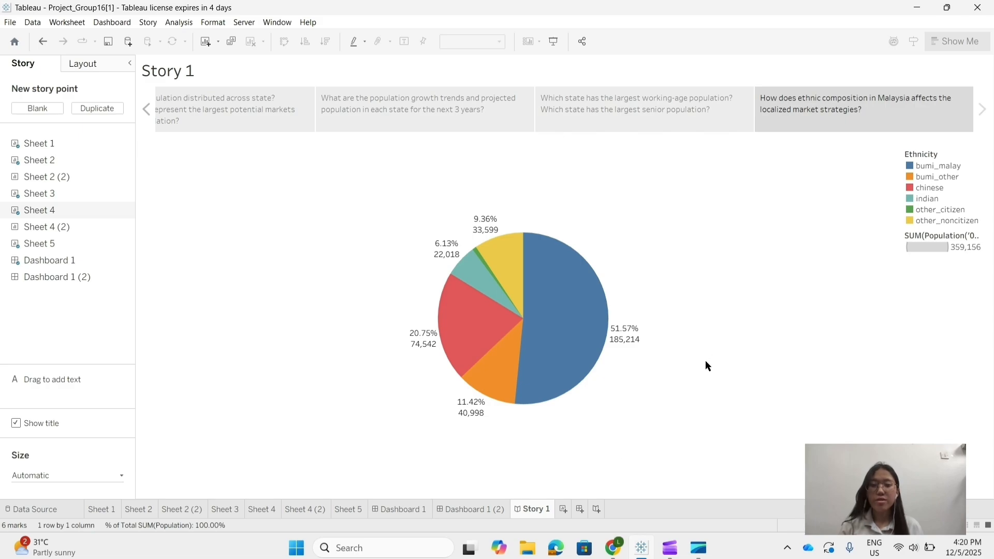
click(307, 509)
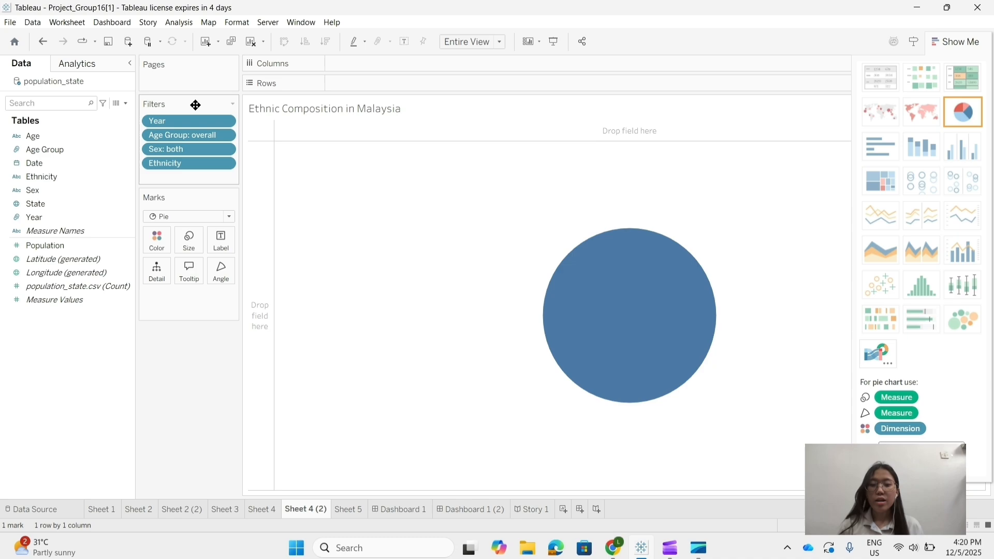
click(82, 176)
ctrl+click(92, 247)
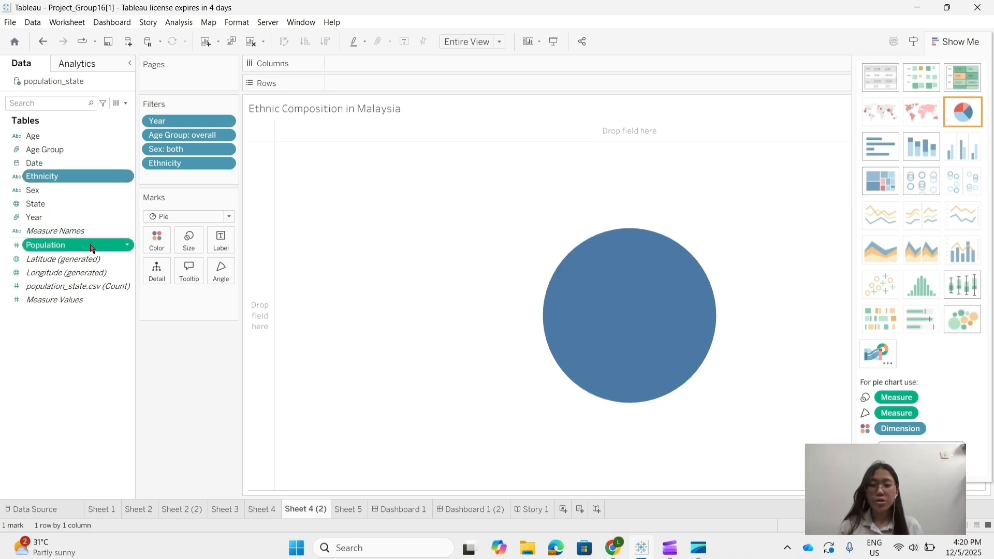
click(956, 114)
click(487, 42)
click(471, 94)
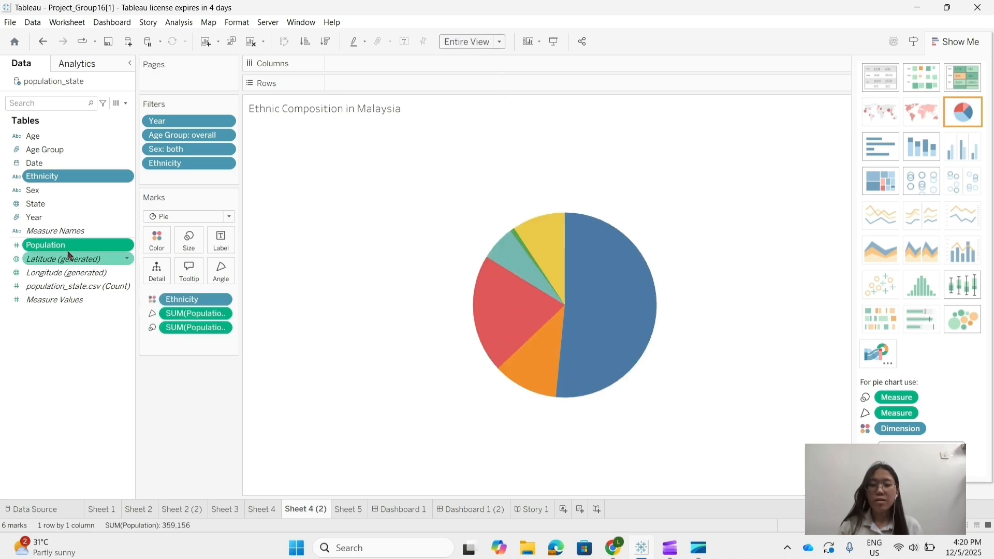
Step: Label the pie slices with Population and its Percent of Total, remove the Ethnicity label, and inspect the slices
drag(67, 245, 221, 241)
right_click(208, 355)
mouse_move(316, 327)
click(389, 367)
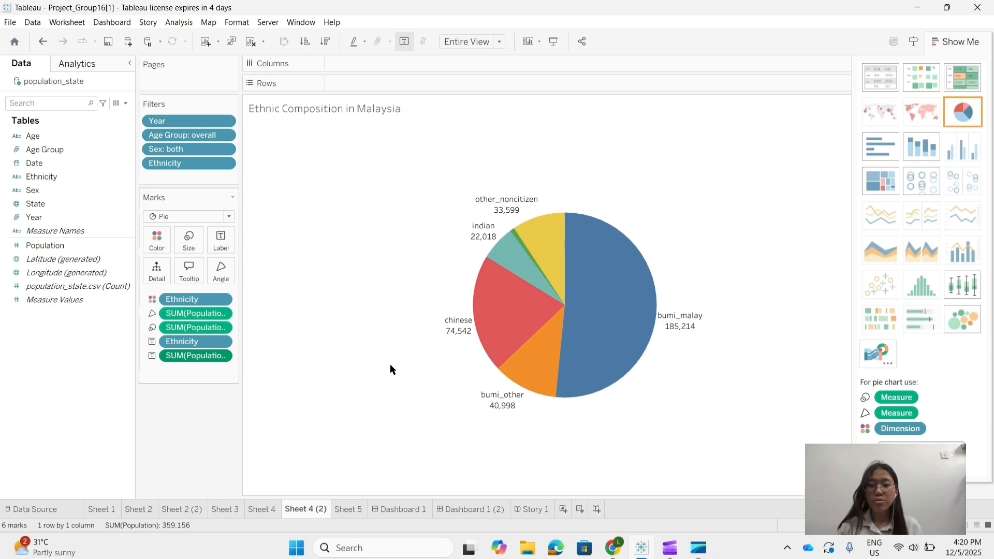
drag(195, 341, 99, 331)
drag(68, 246, 222, 249)
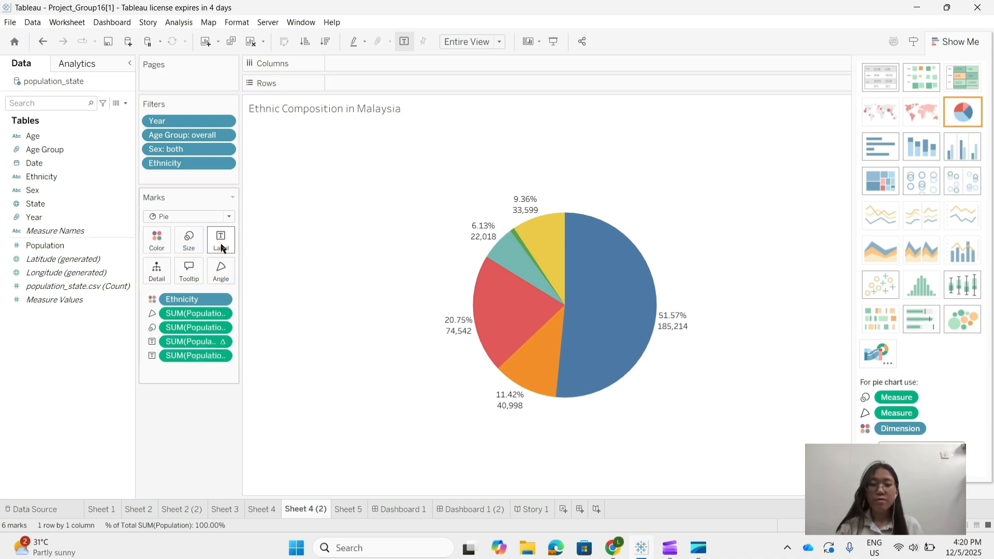
mouse_move(625, 289)
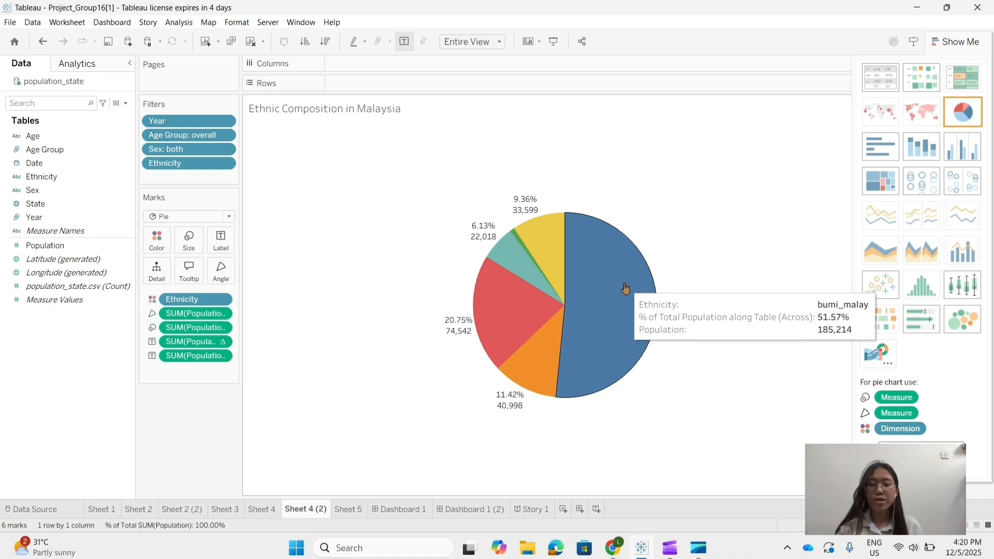
mouse_move(491, 332)
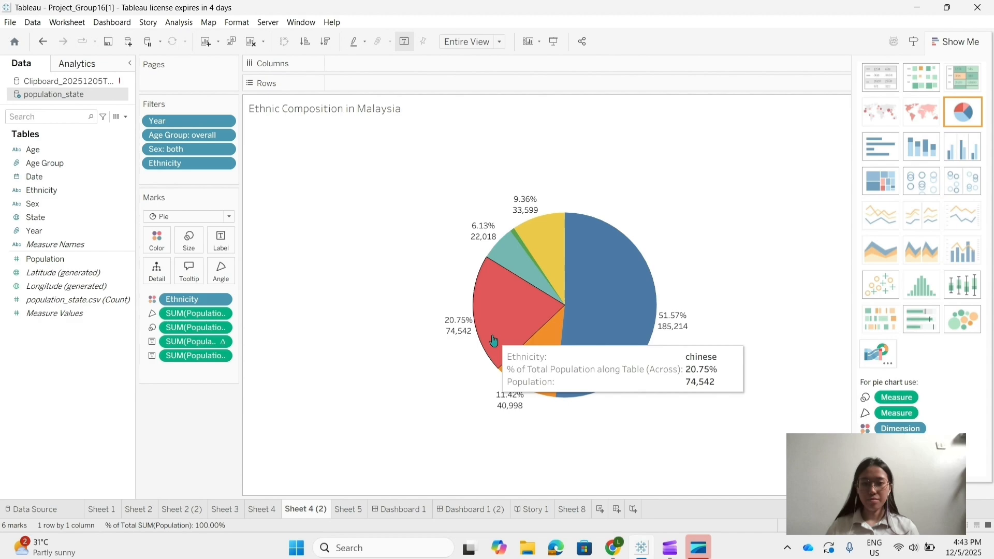
Step: On Dashboard 1 (2), show the dashboard title as "Dashboard (Recent Years of 2015-2025)"
click(482, 510)
click(15, 490)
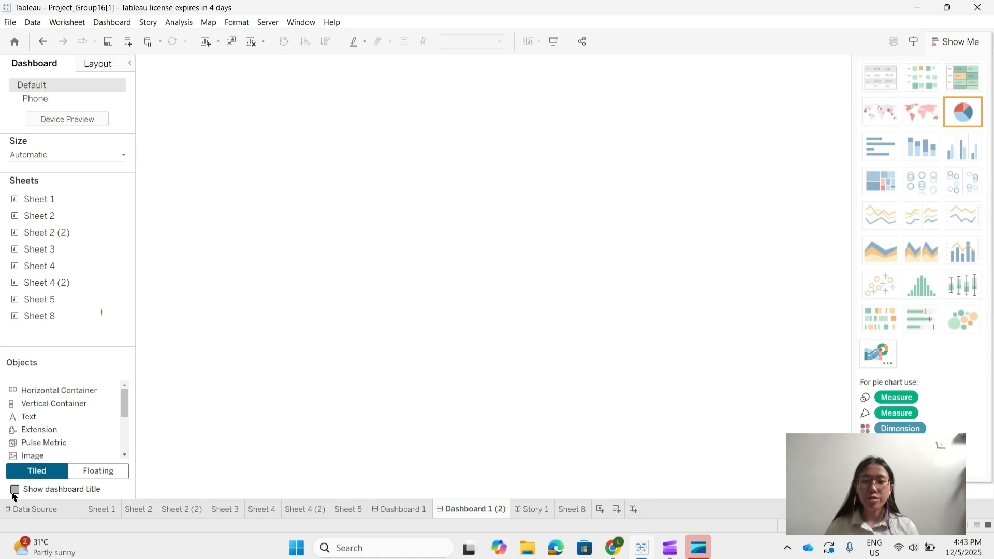
double_click(236, 67)
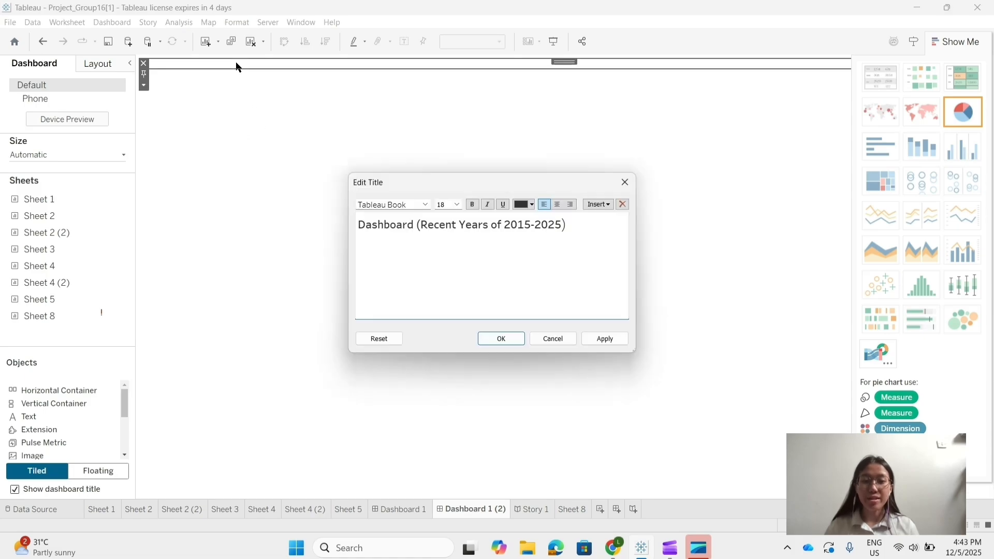
click(498, 339)
Step: Arrange Sheet 1 above Sheet 2 and Sheet 4 above Sheet 3 on the dashboard, widen the map, and hide the chart suggestions
mouse_move(111, 205)
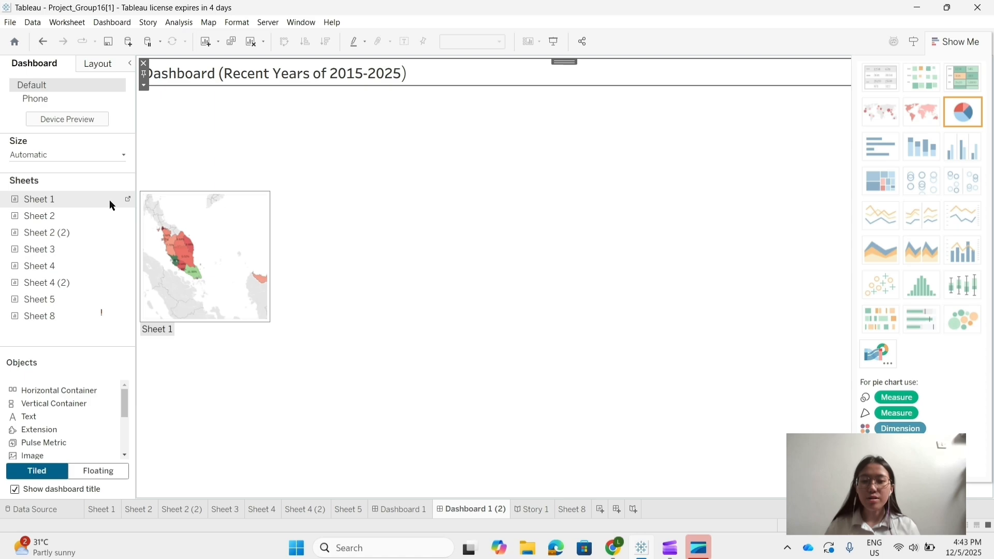
drag(111, 202, 200, 192)
drag(73, 219, 362, 393)
mouse_move(77, 262)
drag(77, 268, 670, 215)
drag(60, 253, 652, 362)
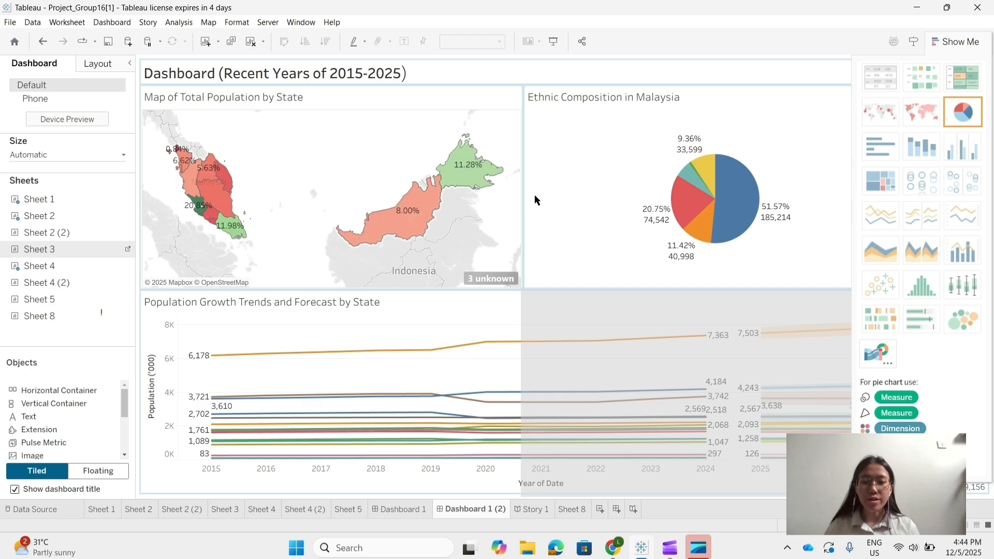
drag(524, 192, 567, 196)
click(956, 43)
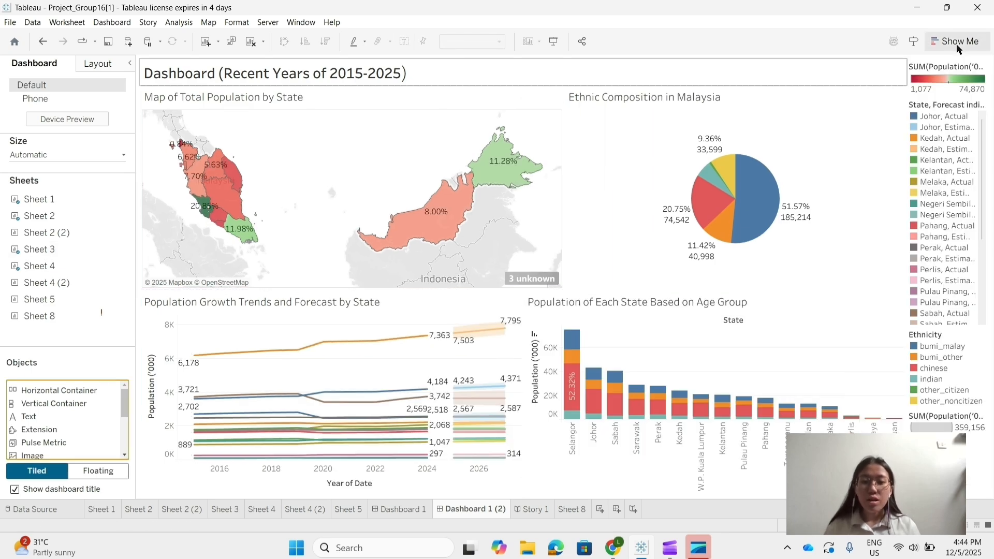